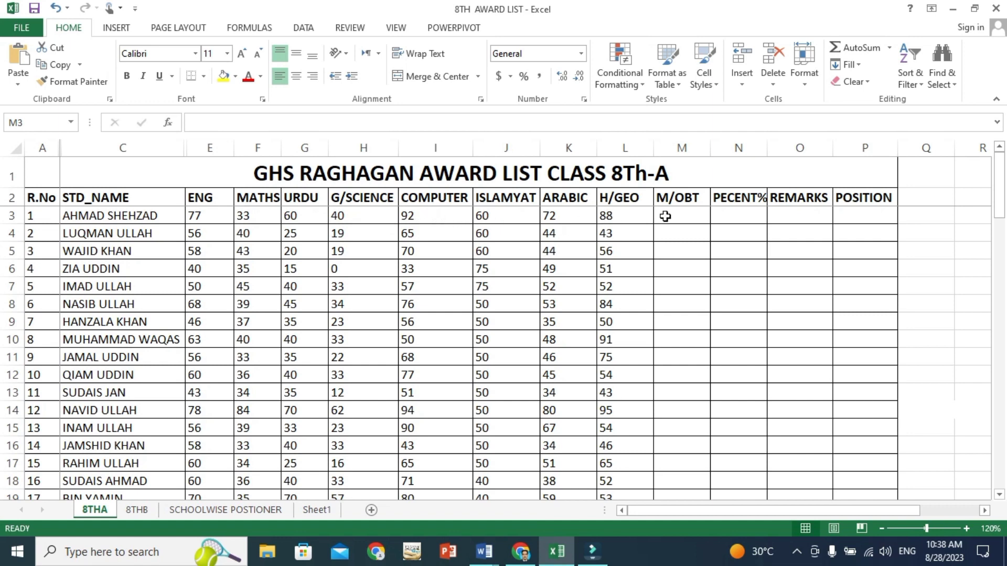
Step: Point out the first student's obtained-marks, percentage, remarks and position cells
click(665, 217)
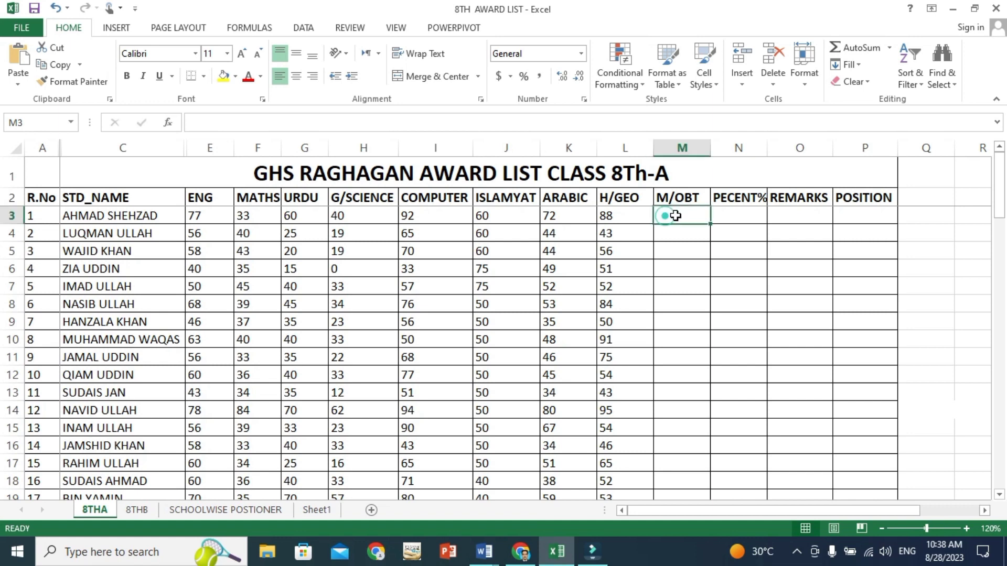
click(734, 215)
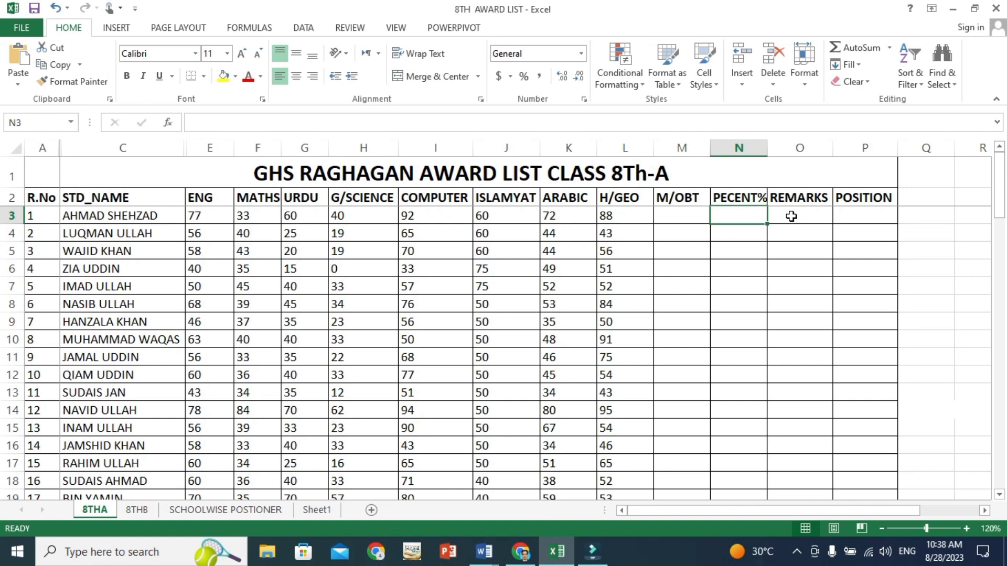
click(791, 216)
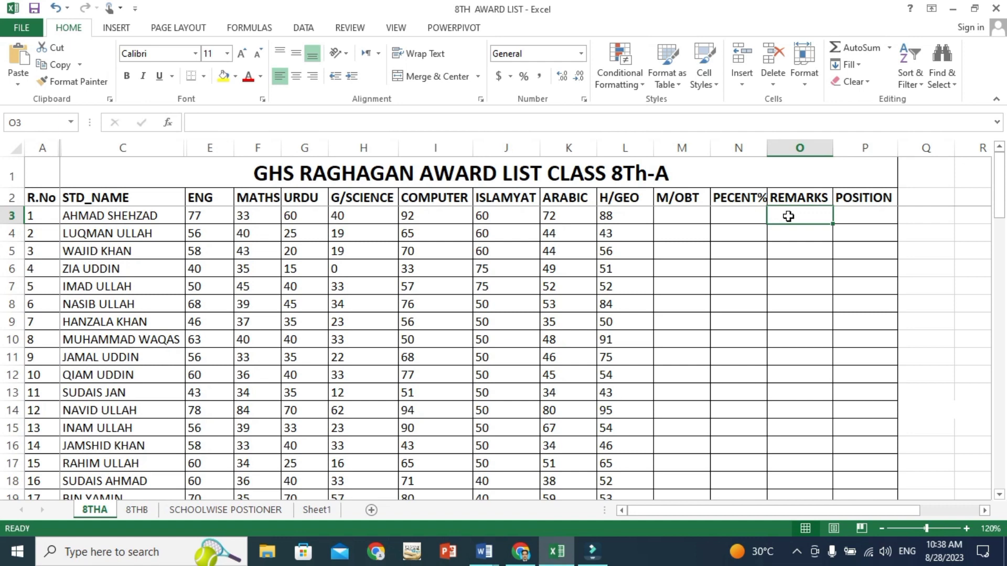
click(740, 215)
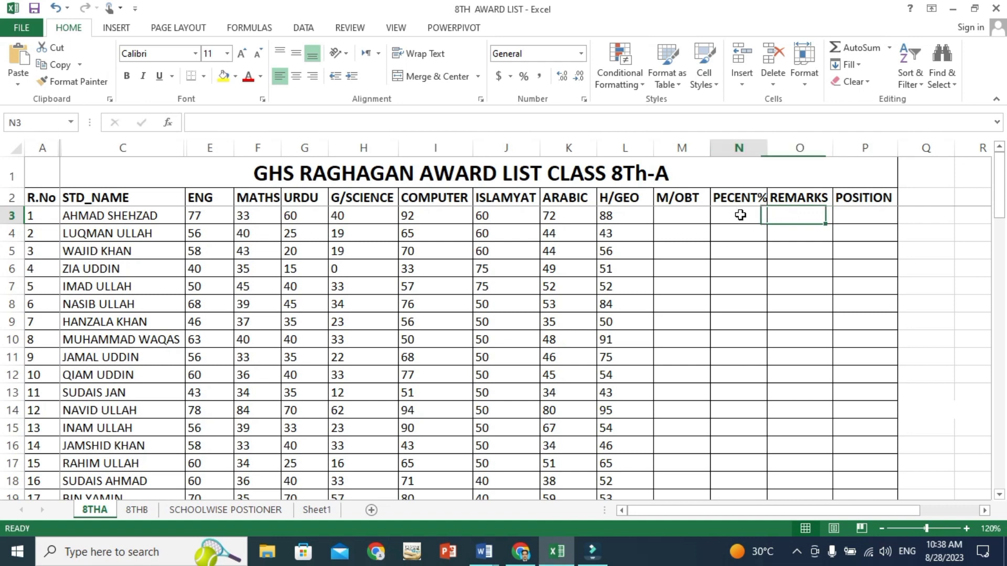
click(801, 213)
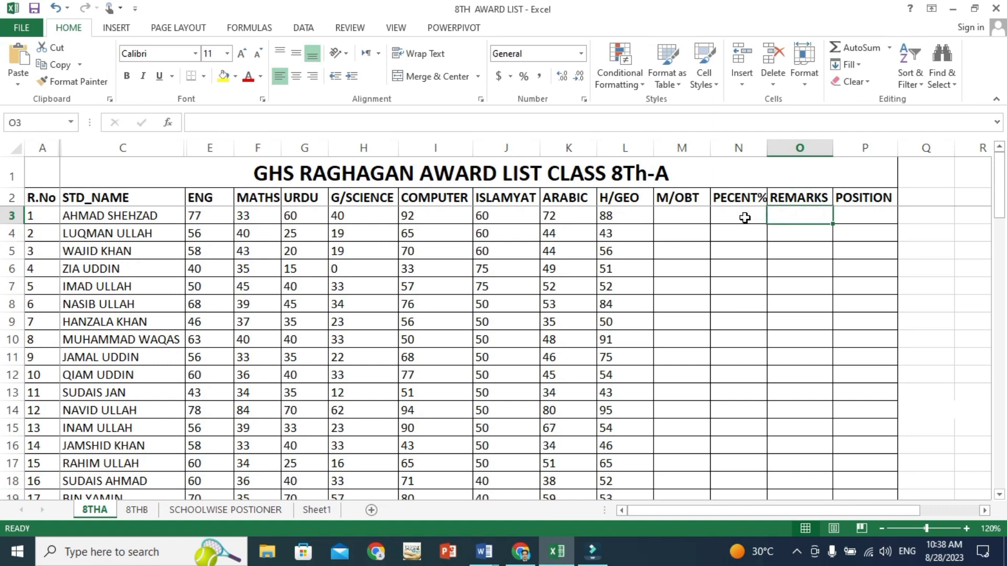
click(856, 216)
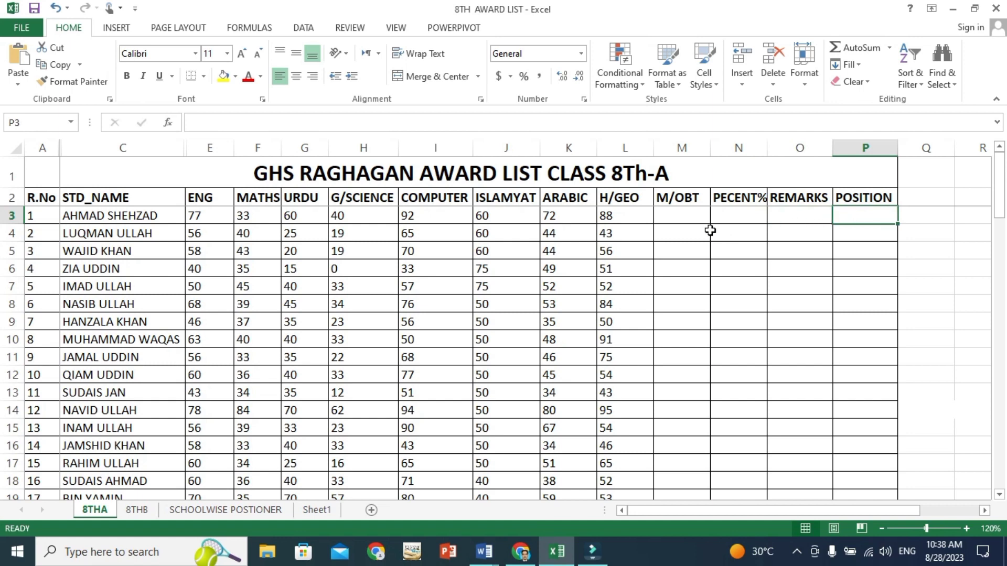
Step: Enter =SUM(E3:L3) in M3 to total the first student's eight subject marks
click(676, 219)
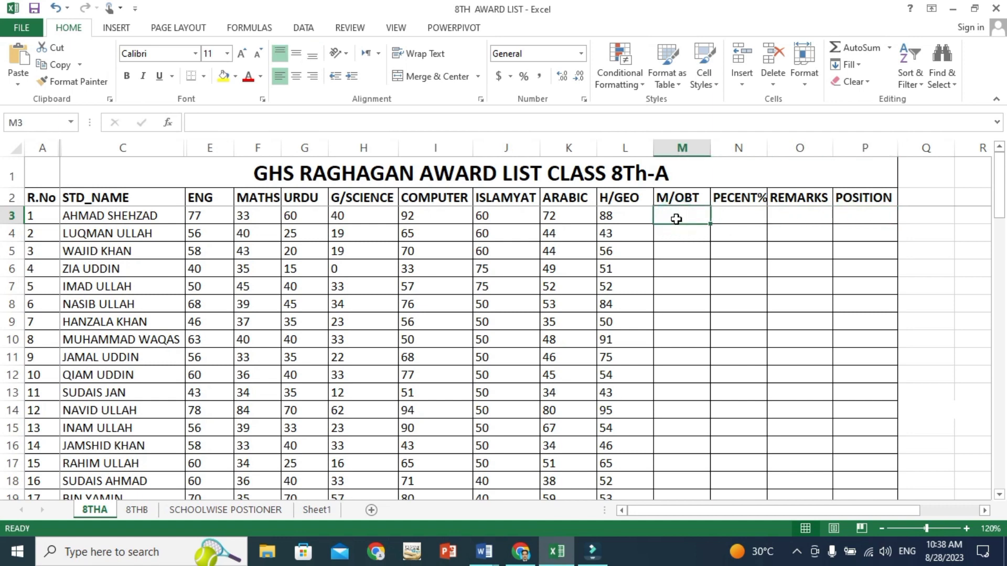
text(=SUM)
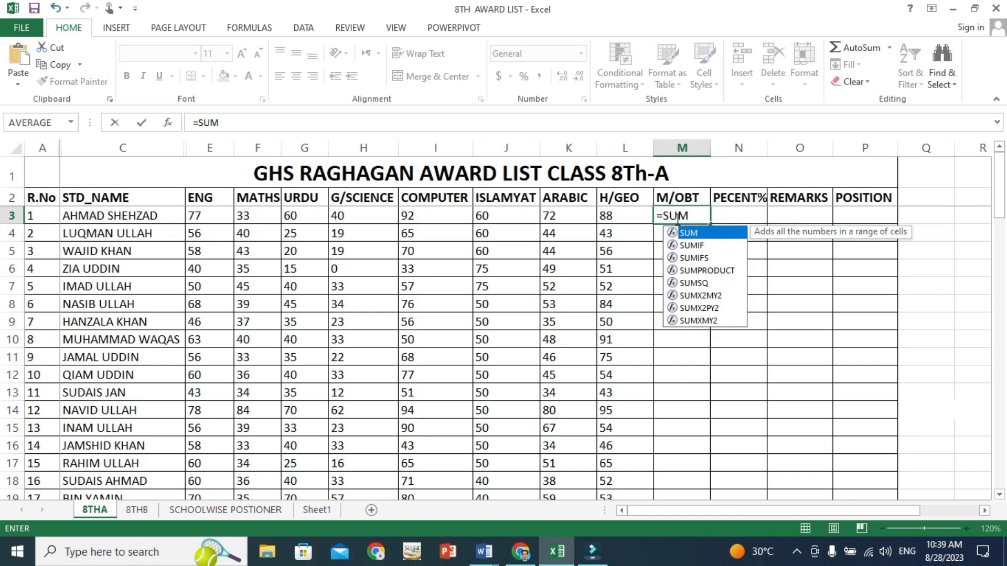
text(()
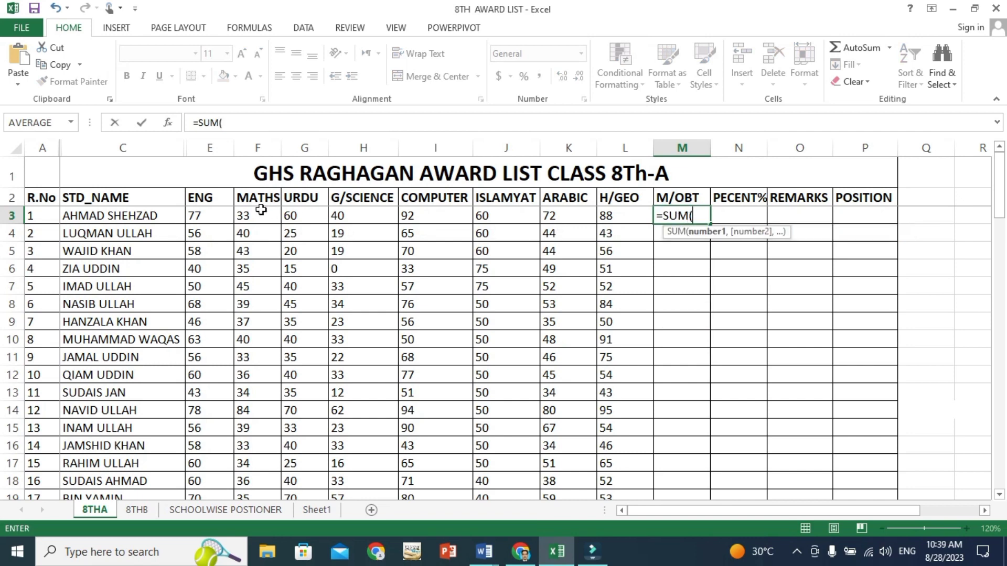
drag(215, 210, 605, 219)
key(Return)
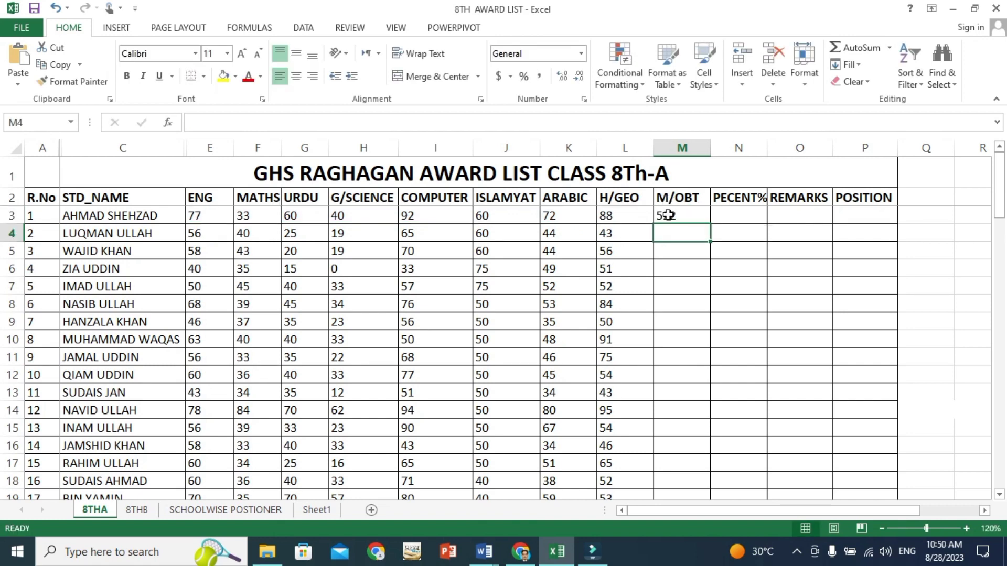
Step: Copy the total formula down to row 81 and scroll through to check the totals
click(668, 216)
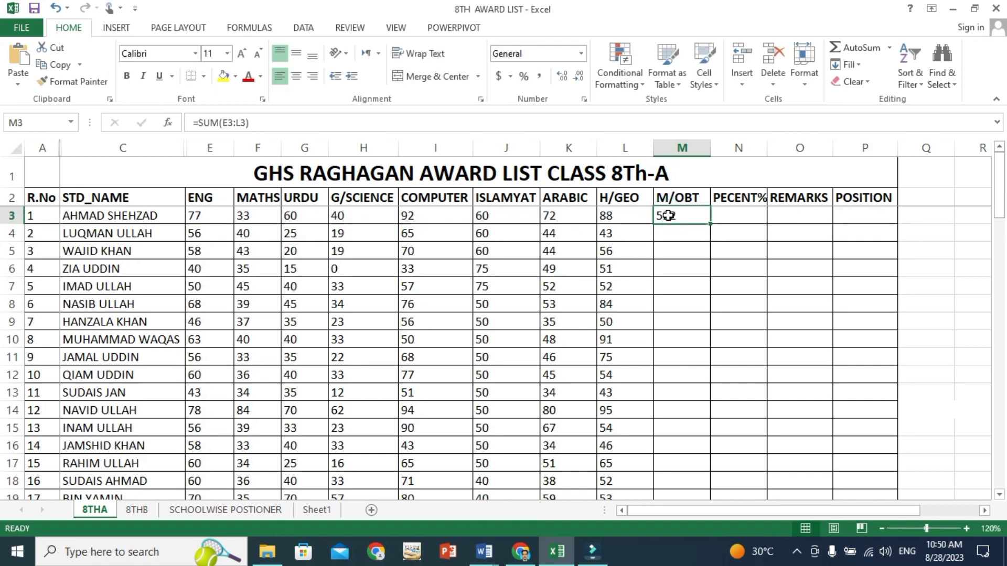
double_click(711, 223)
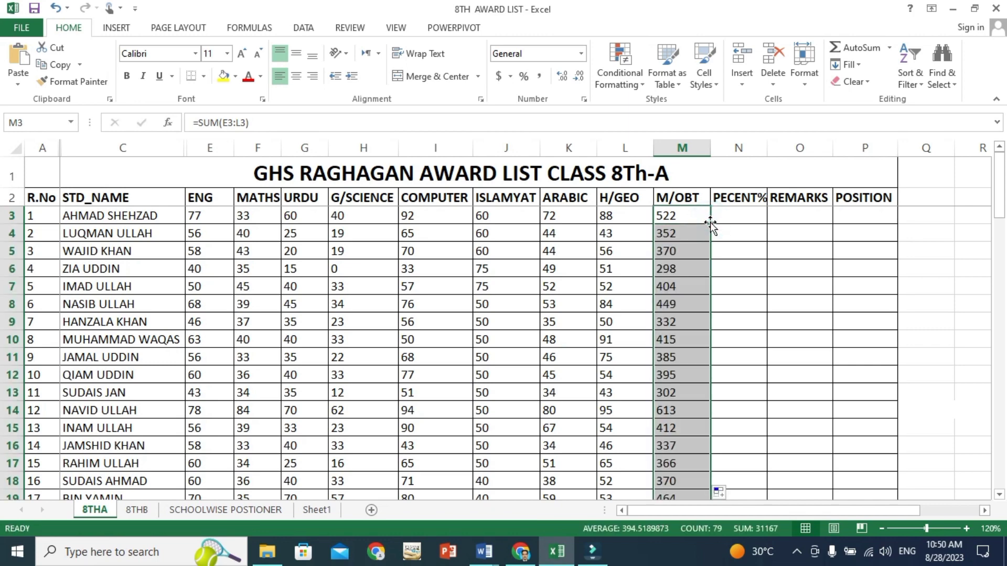
scroll(705, 263, down, 4)
scroll(687, 272, down, 6)
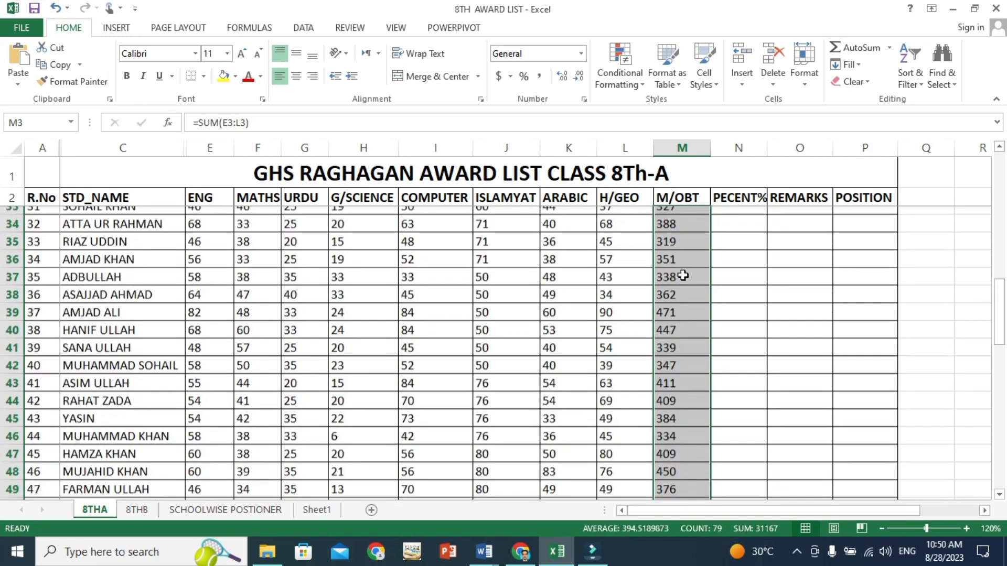
scroll(692, 285, down, 13)
scroll(692, 285, down, 5)
scroll(696, 288, up, 3)
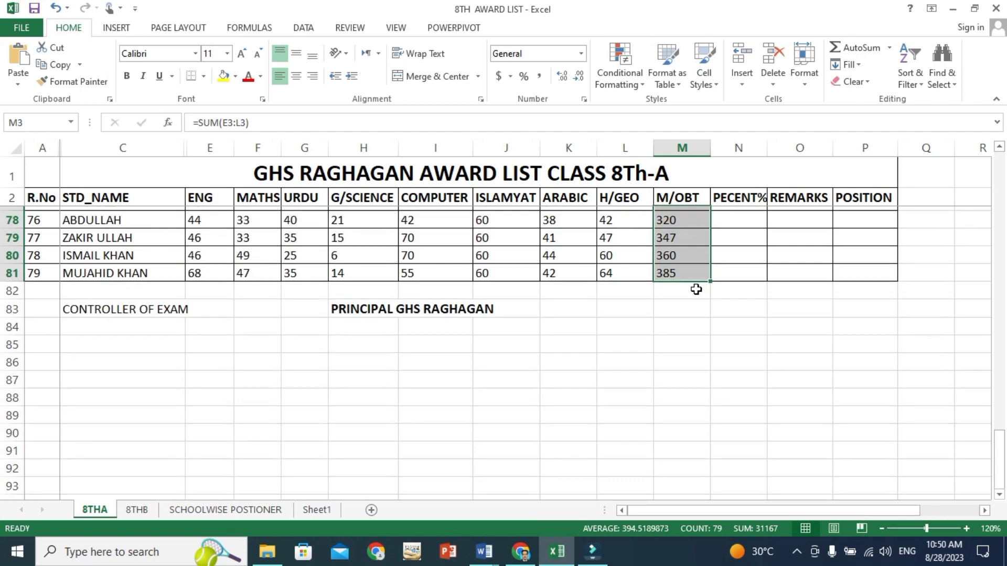
scroll(696, 289, up, 4)
scroll(696, 289, up, 7)
scroll(696, 289, up, 6)
scroll(696, 289, up, 8)
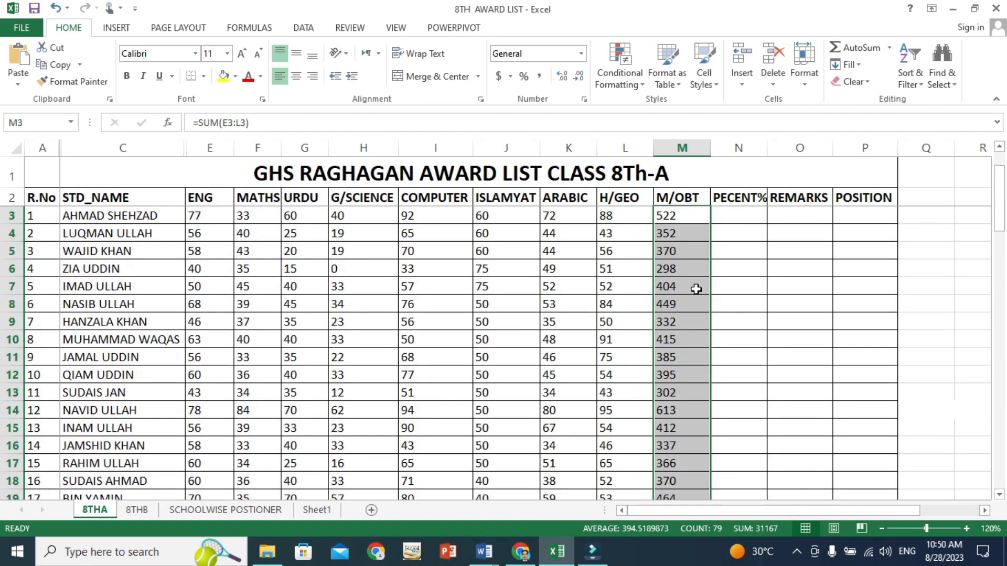
click(727, 217)
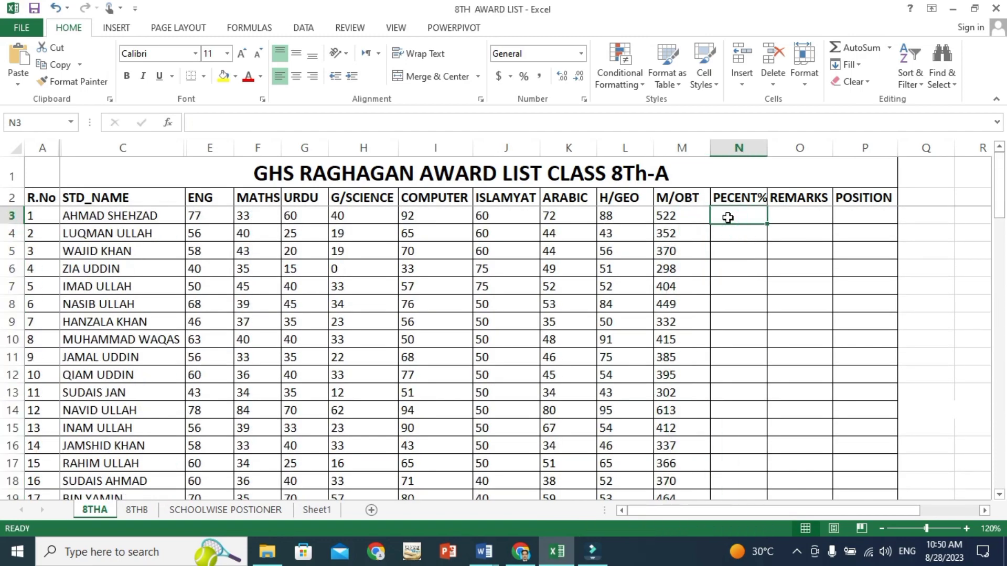
Step: Enter =M3*100/800 in N3 and copy it down the whole percentage column
text(=)
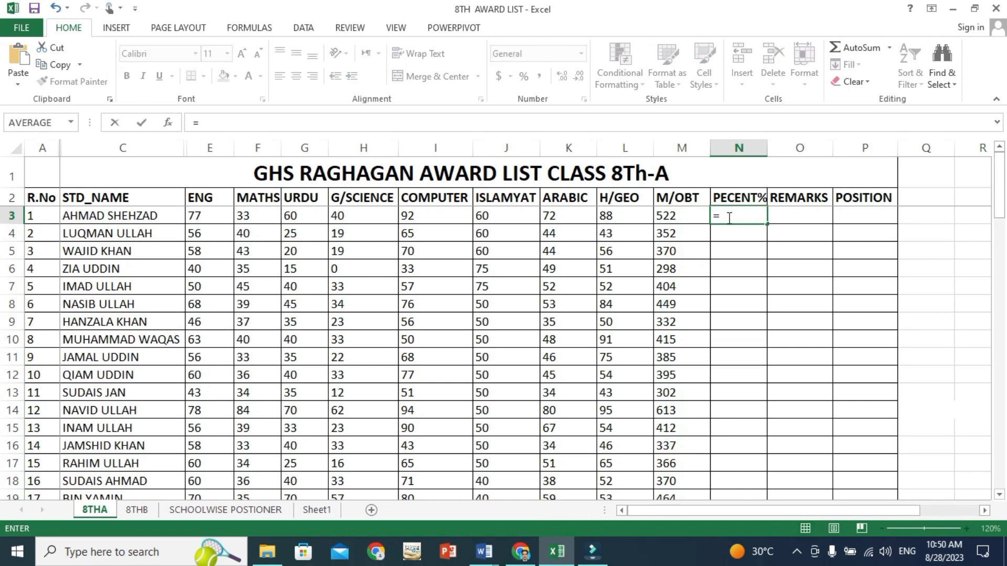
click(681, 217)
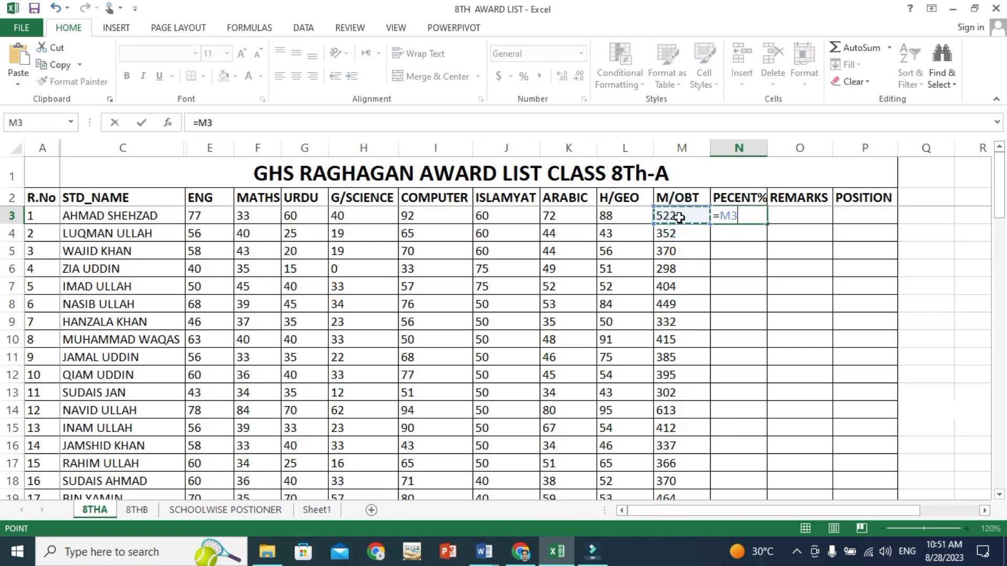
text(*)
text(100)
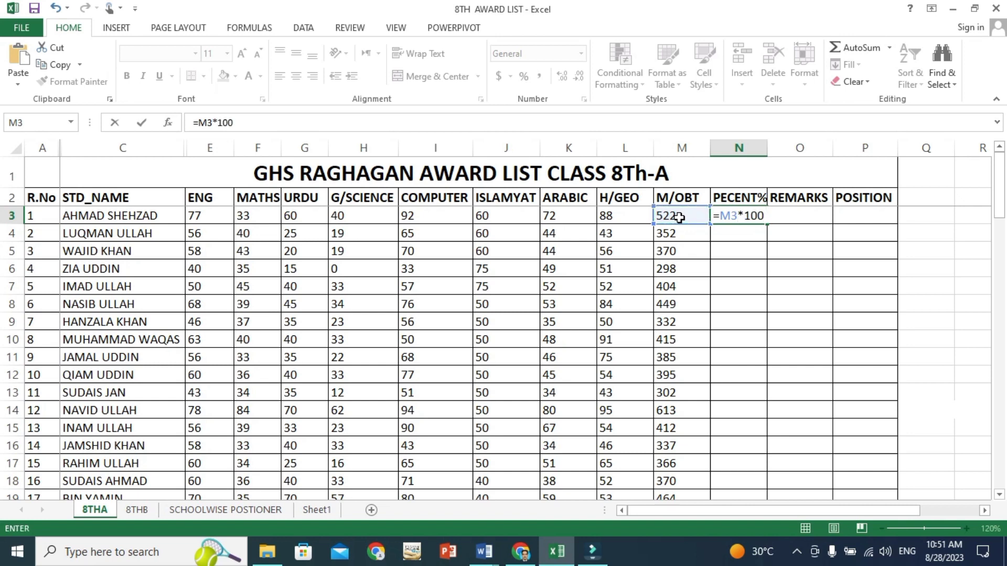
text(/)
text(800)
key(Return)
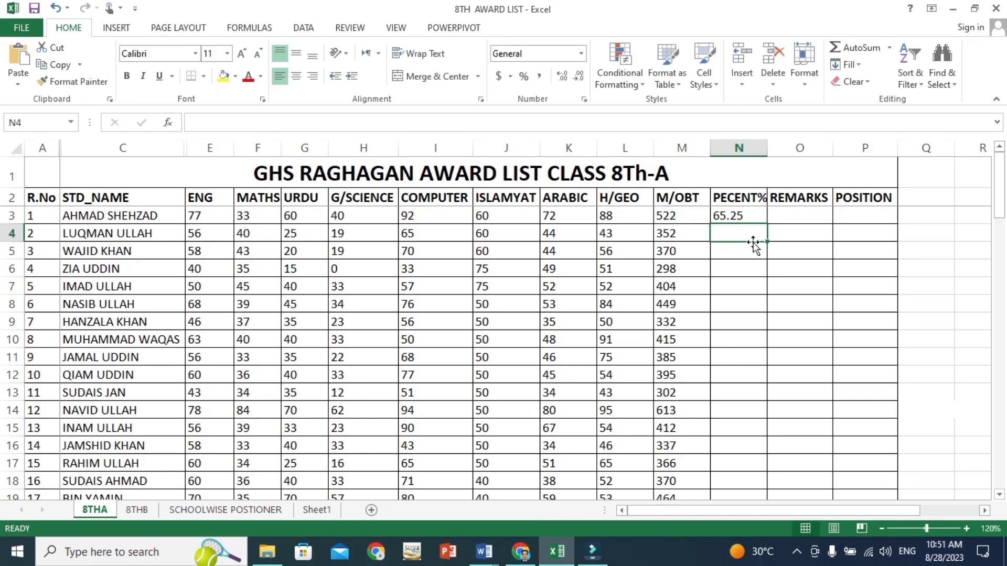
click(728, 220)
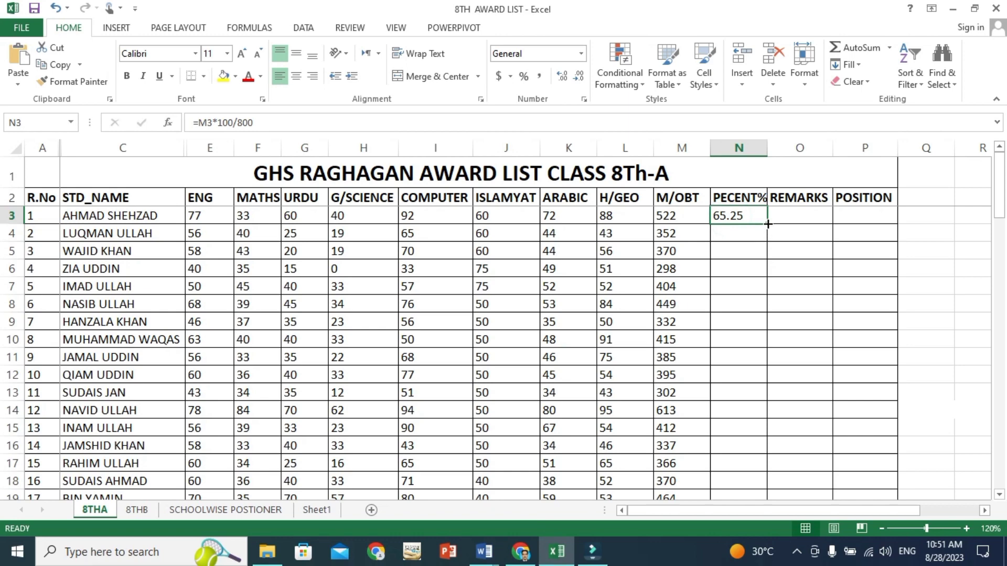
double_click(768, 224)
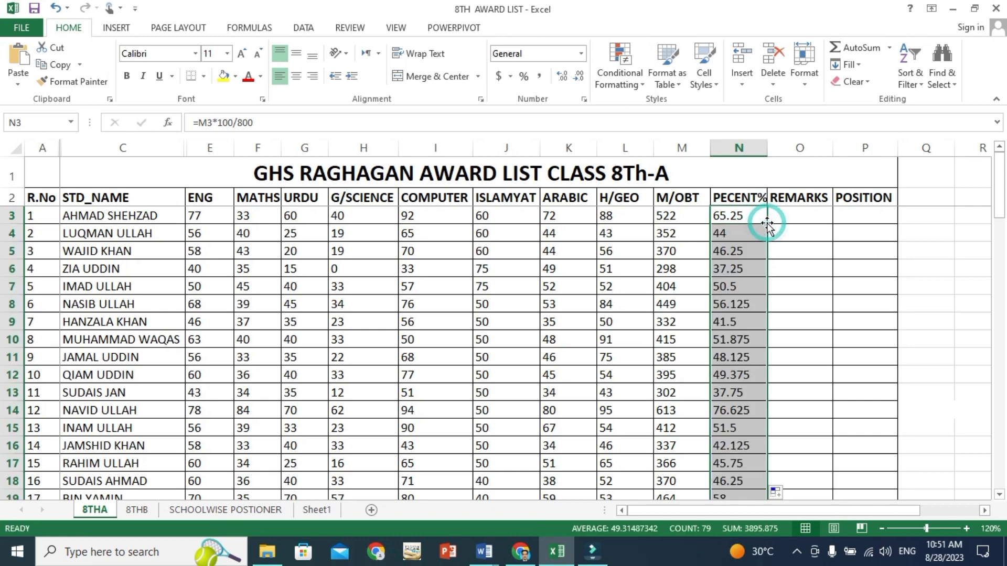
scroll(758, 262, down, 4)
scroll(758, 297, down, 8)
scroll(758, 296, down, 1)
scroll(758, 296, up, 5)
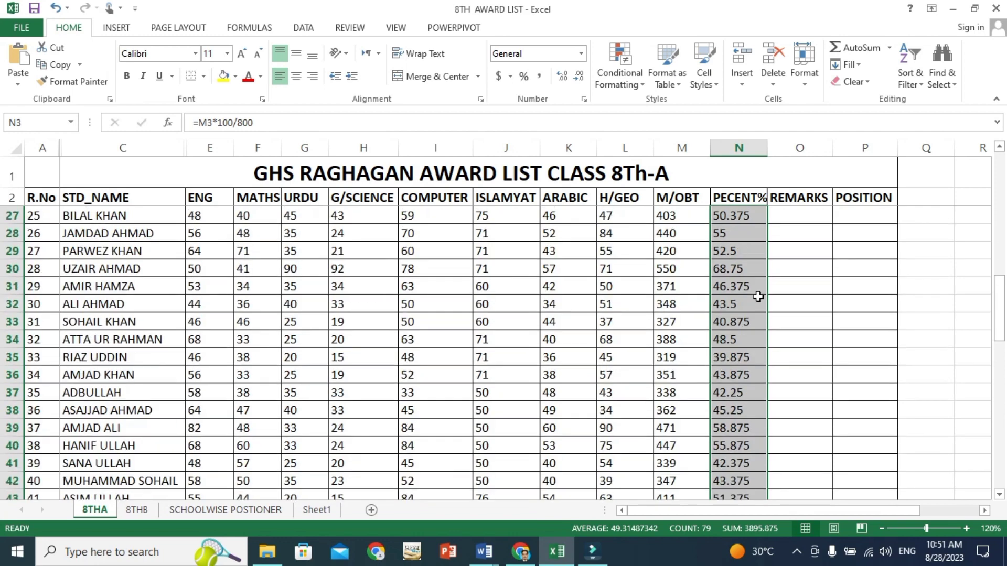
scroll(758, 297, up, 7)
scroll(758, 297, up, 1)
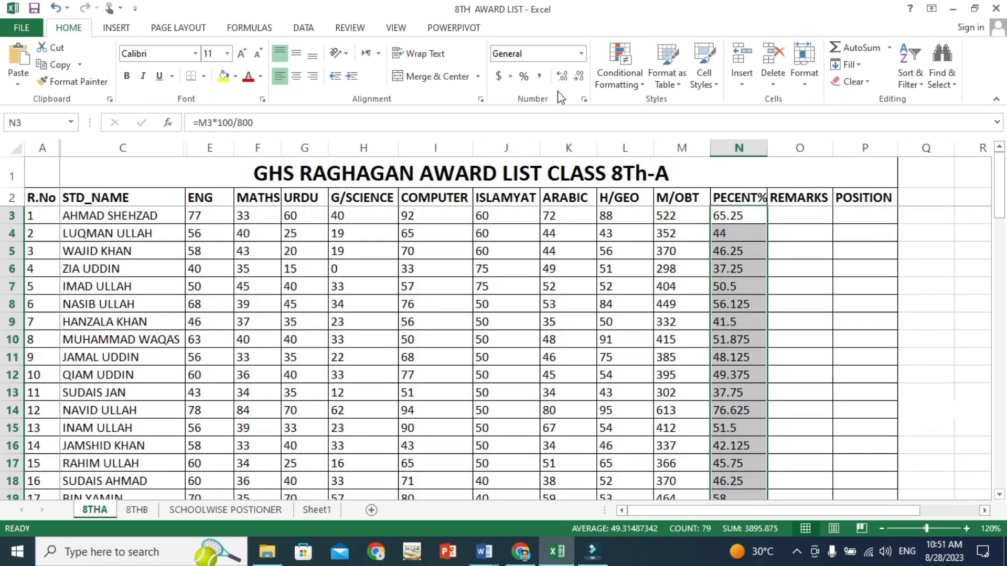
Step: Format the percentages as Number with two decimal places (first reads 65.25)
click(562, 77)
click(561, 77)
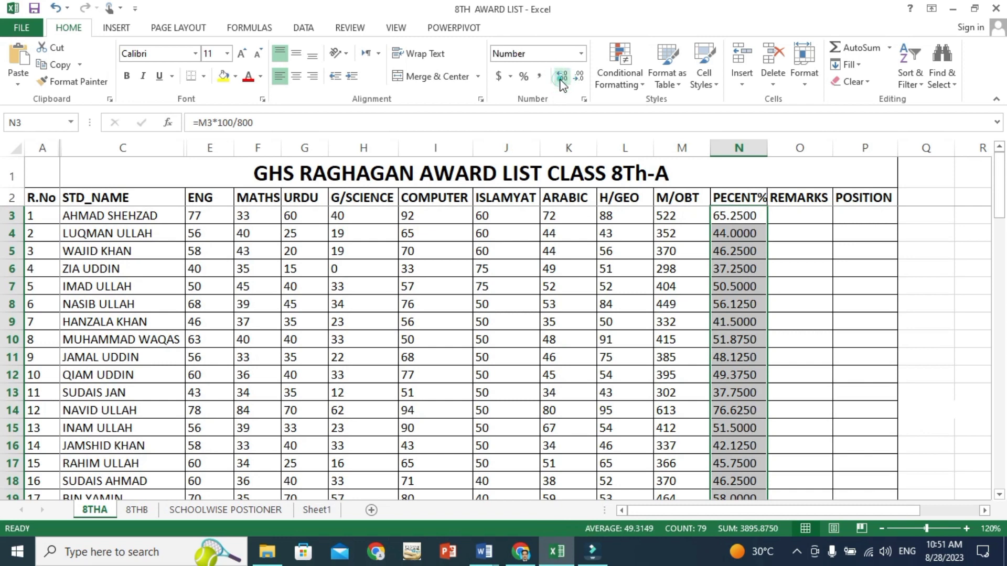
click(579, 78)
click(580, 79)
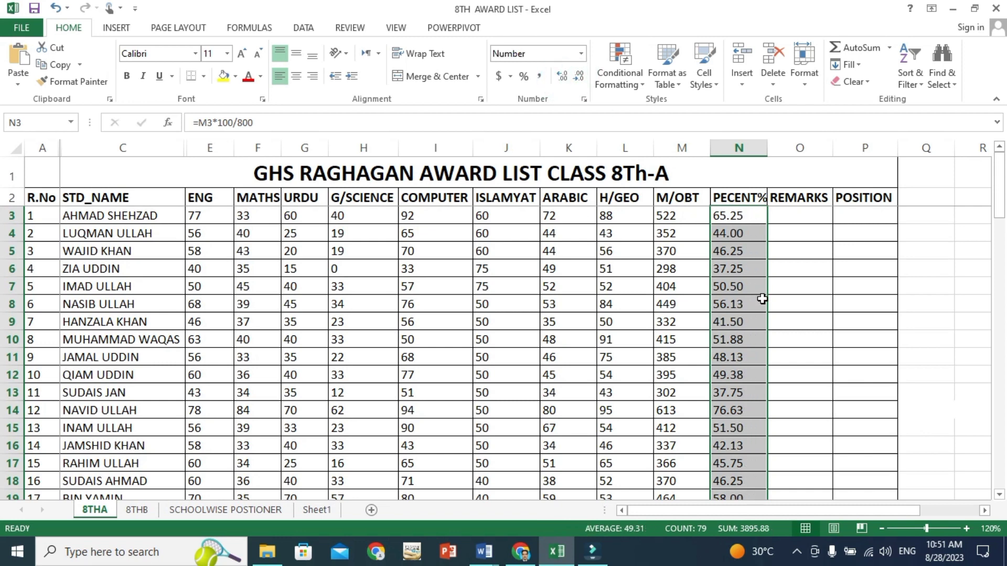
click(786, 218)
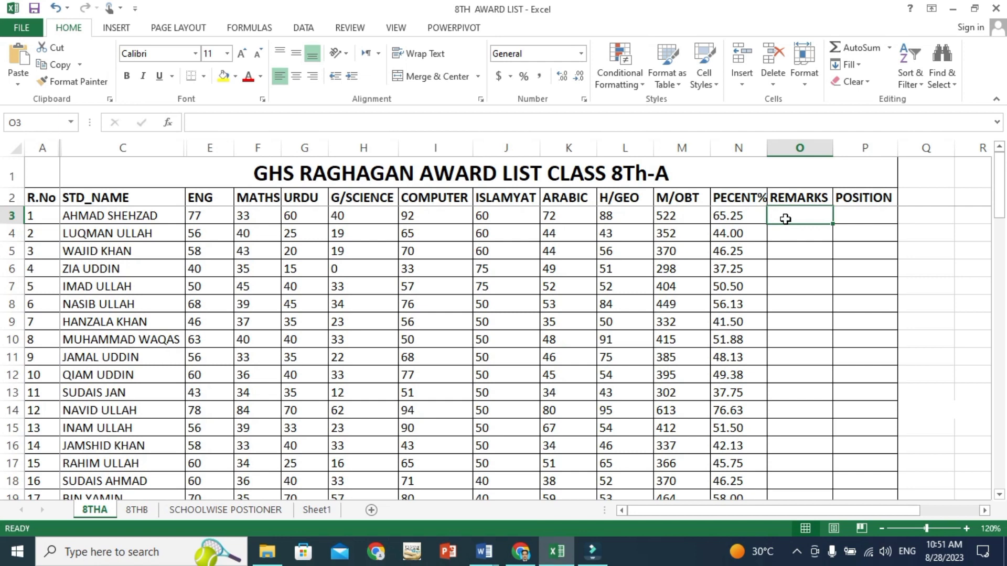
Step: Enter =IF(N3<33,"FAIL","PASS") in O3 for the first student's remark
text(=)
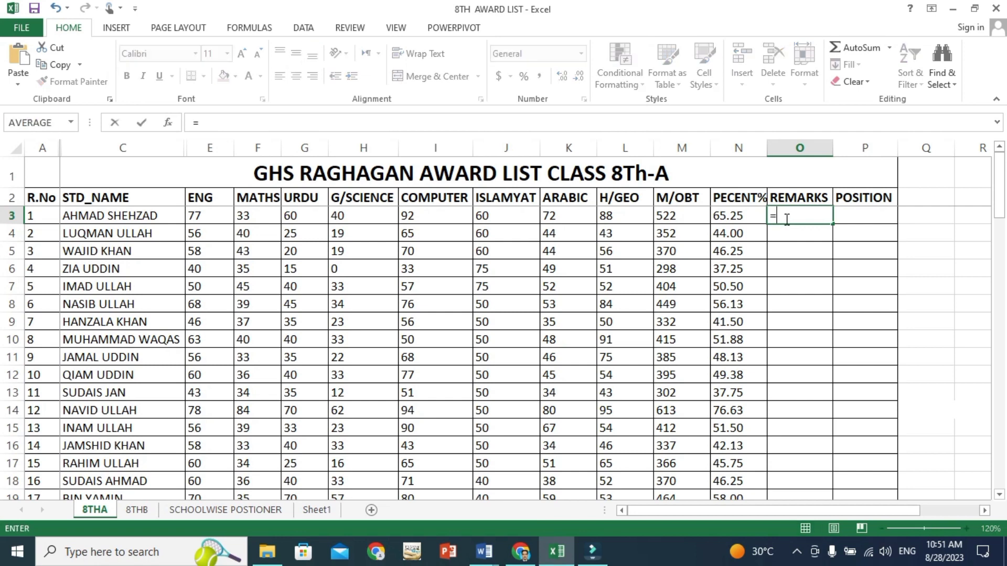
text(IF)
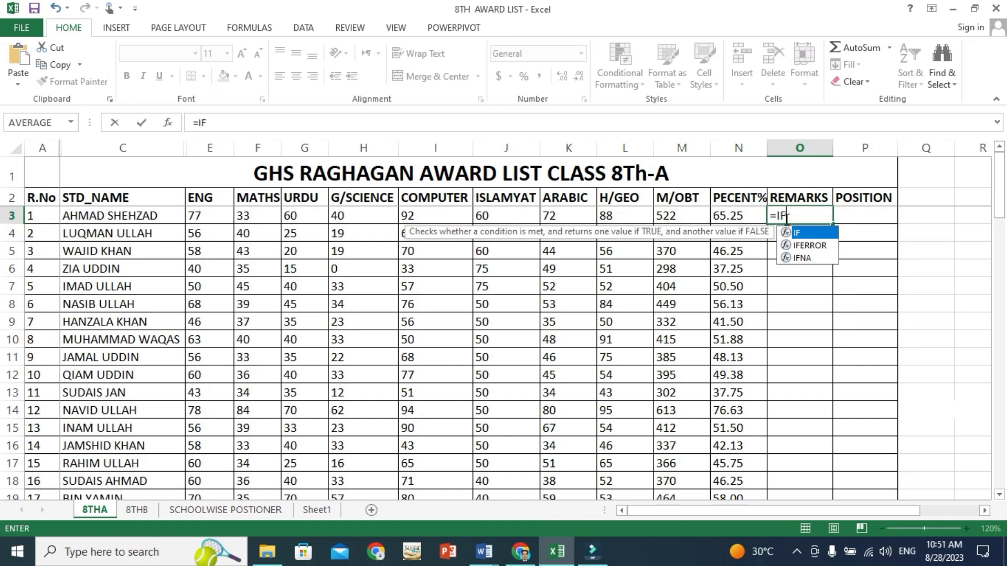
text(()
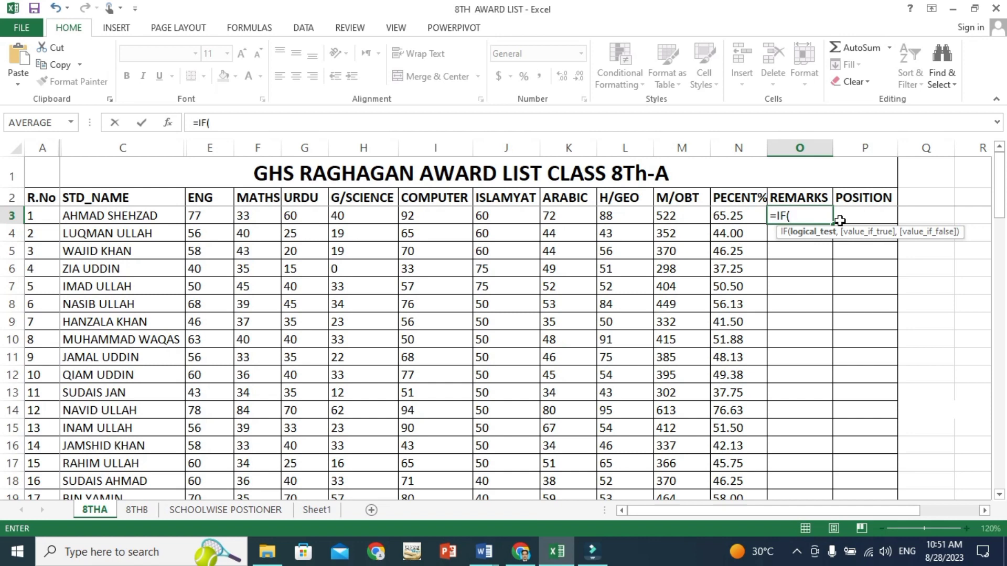
click(722, 217)
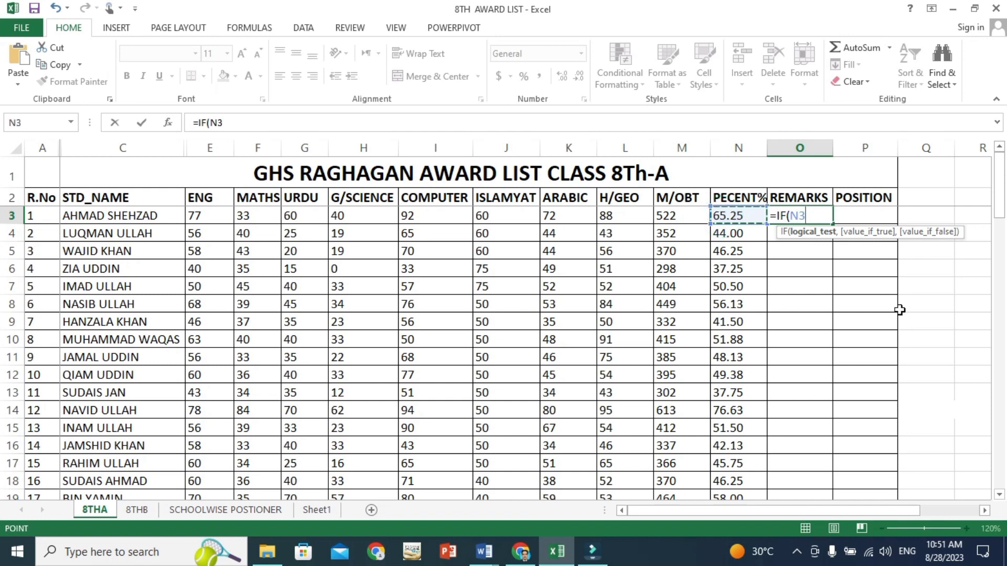
text(\\\)
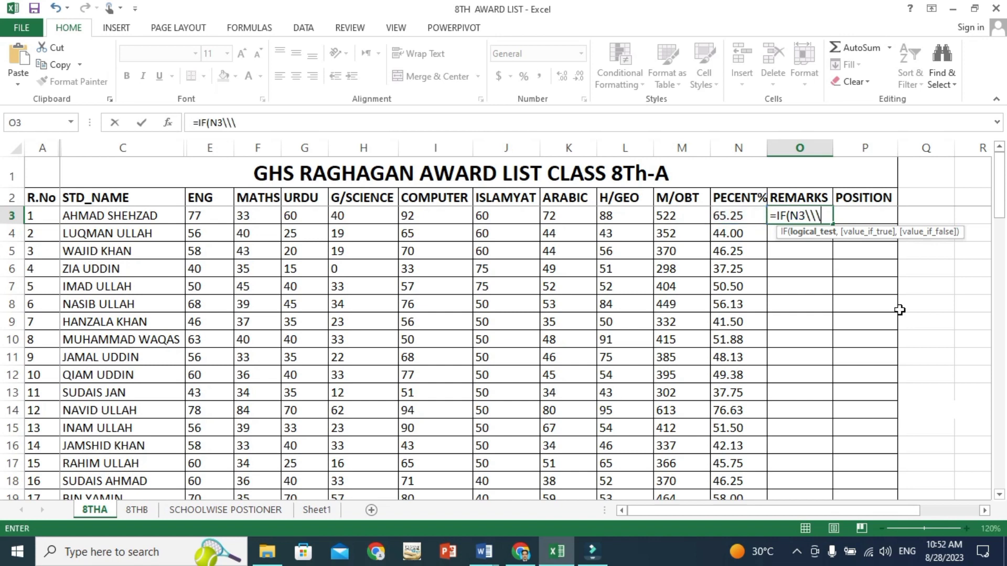
key(BackSpace)
key(BackSpace)
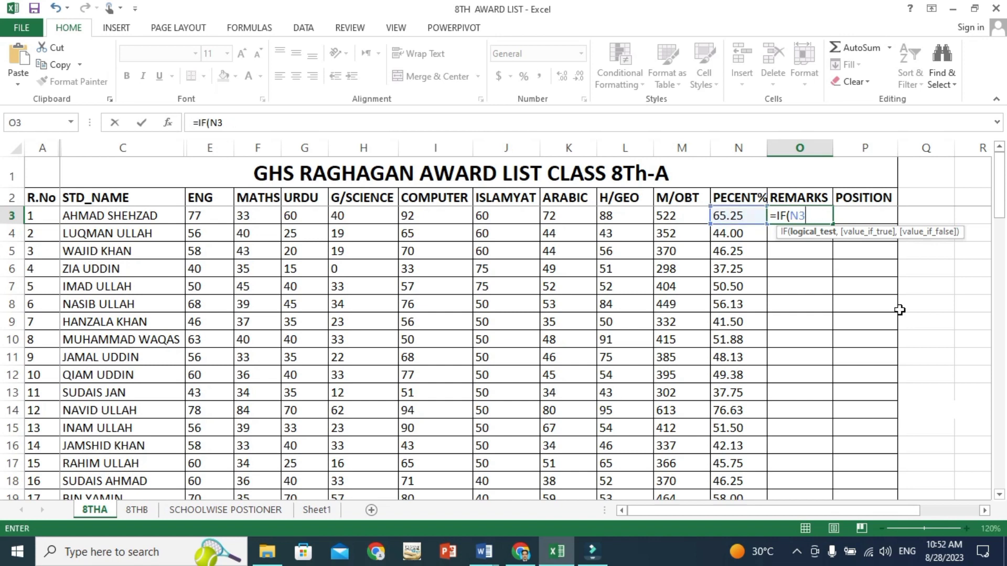
text(<)
text(33,)
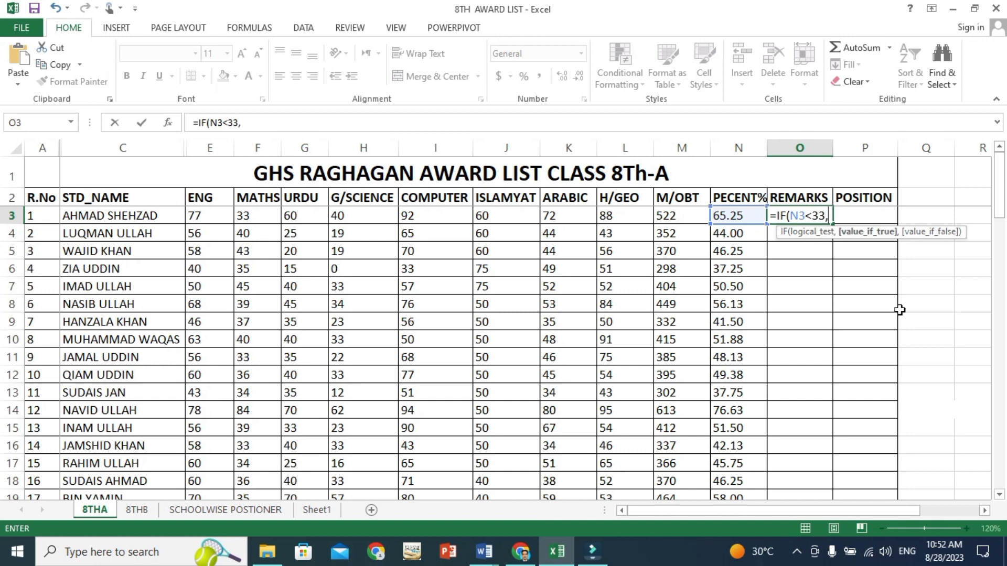
text(")
text(PAS)
text(S)
key(BackSpace)
key(BackSpace)
key(BackSpace)
key(BackSpace)
text(FAIL")
text(,)
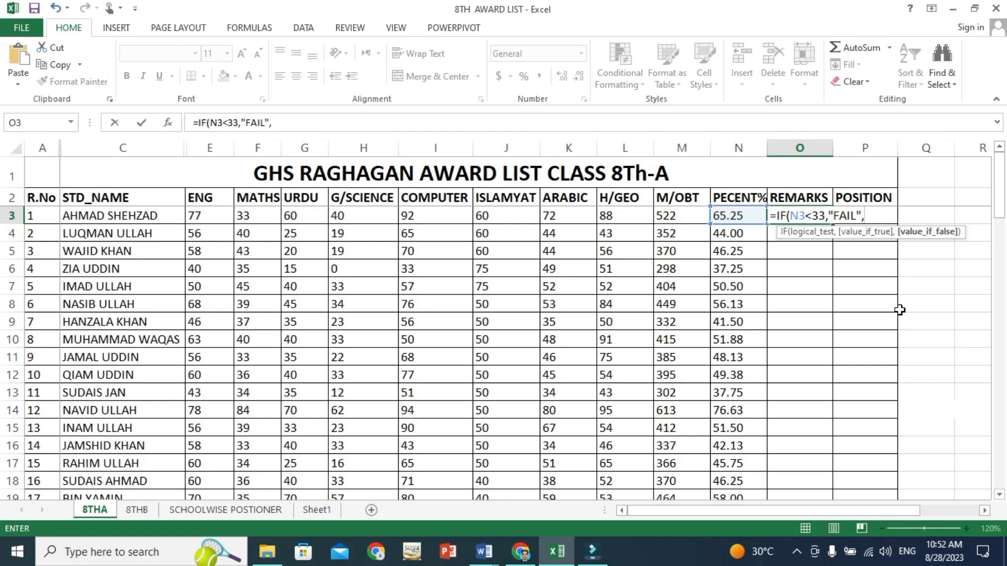
text(")
text(PAS)
text(S")
text())
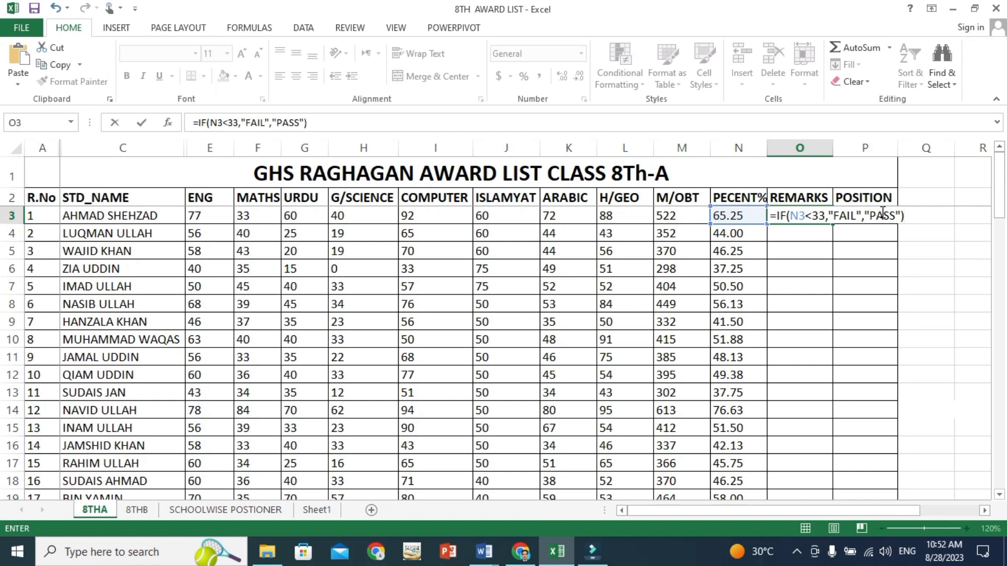
key(Return)
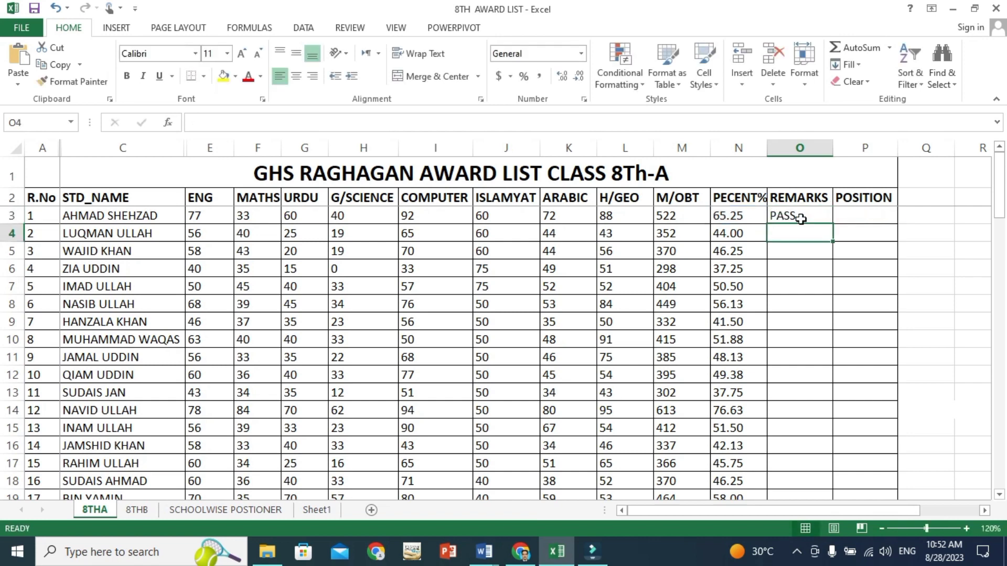
Step: Copy the remarks formula down to row 81 and scroll to check the PASS results
click(801, 219)
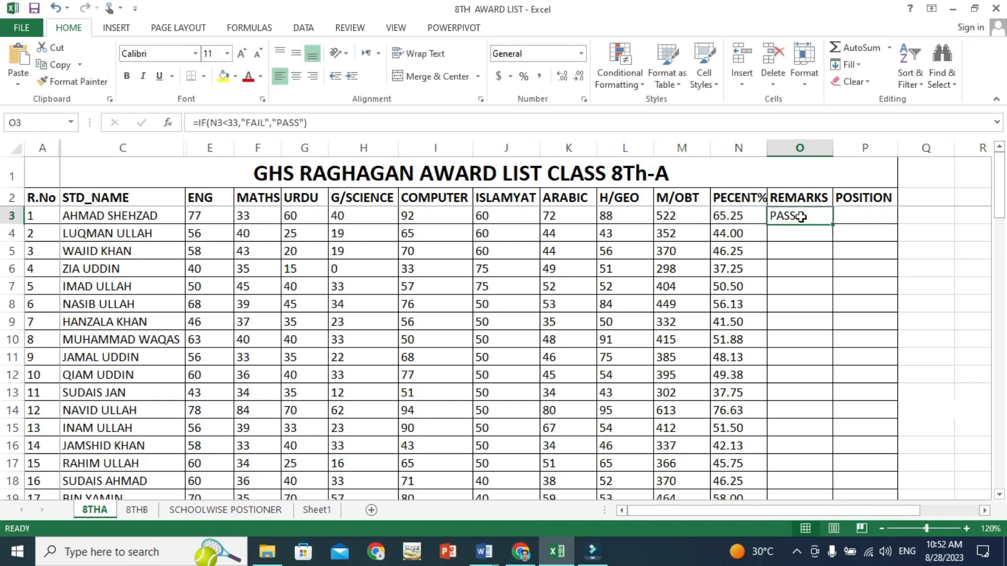
double_click(834, 222)
scroll(816, 277, down, 7)
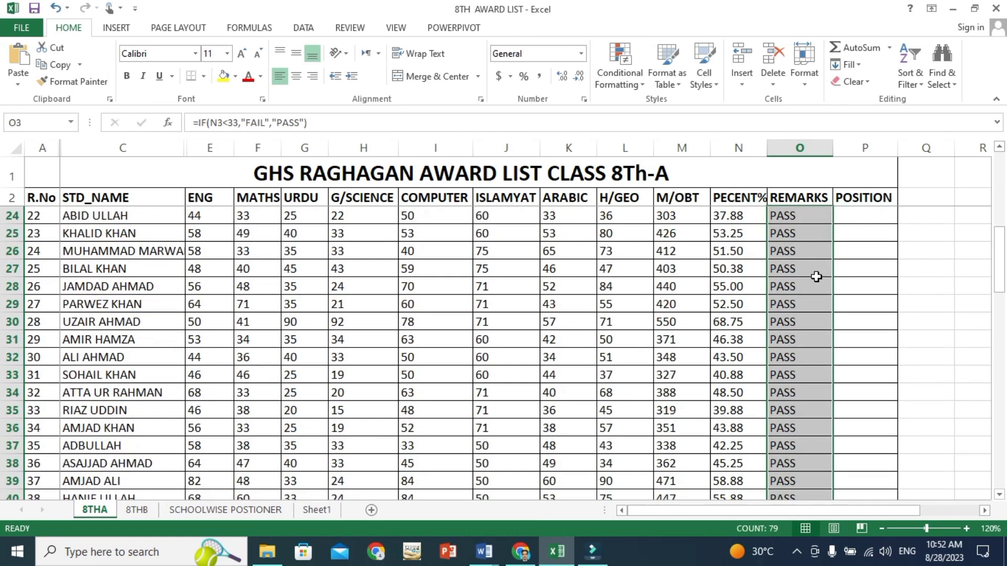
scroll(817, 277, down, 6)
scroll(816, 277, down, 4)
scroll(817, 284, down, 5)
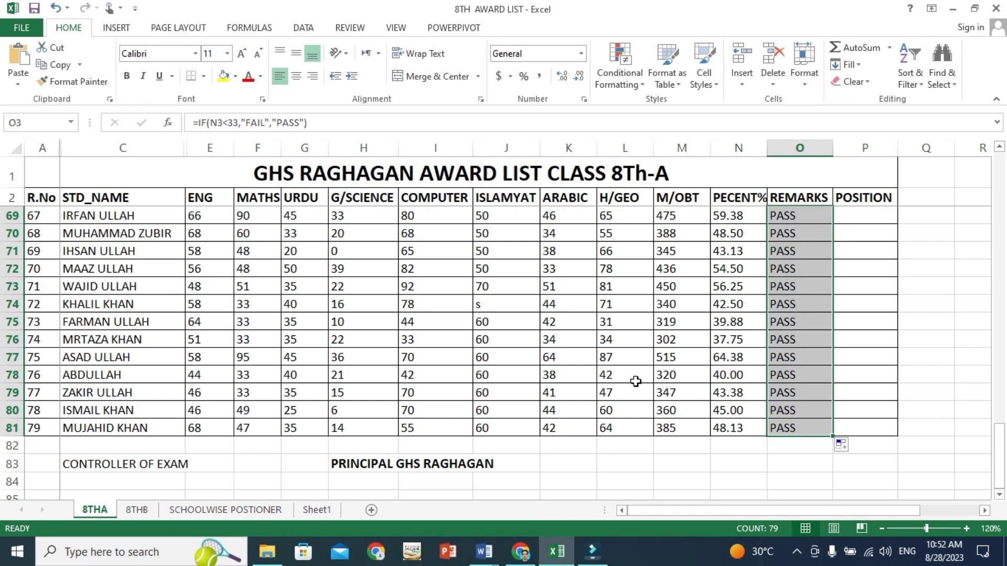
Step: Change row 78's marks to H/GEO 22, ARABIC 33, ISLAMYAT 42, COMPUTER 21, giving total 256 and FAIL
click(615, 377)
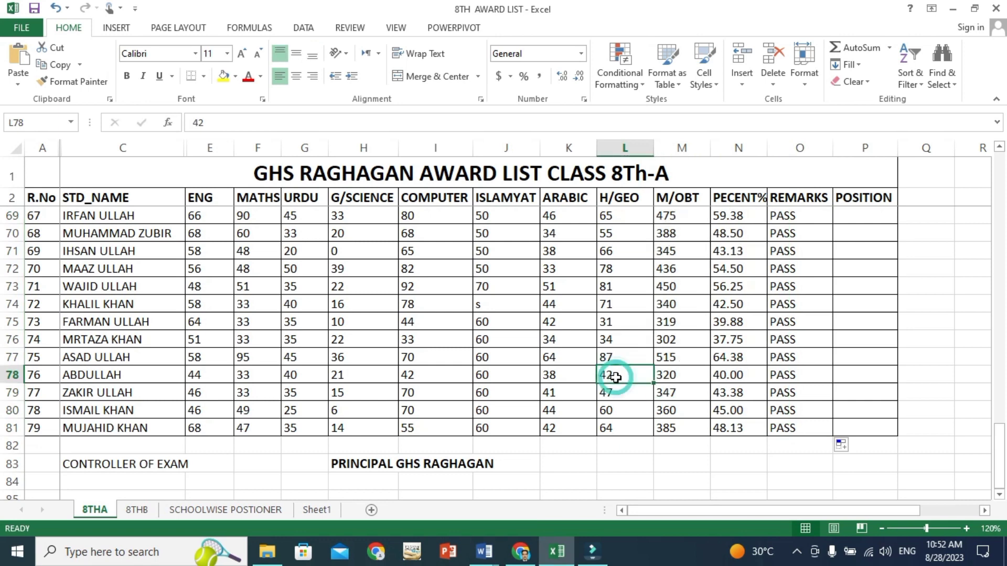
text(22)
click(566, 378)
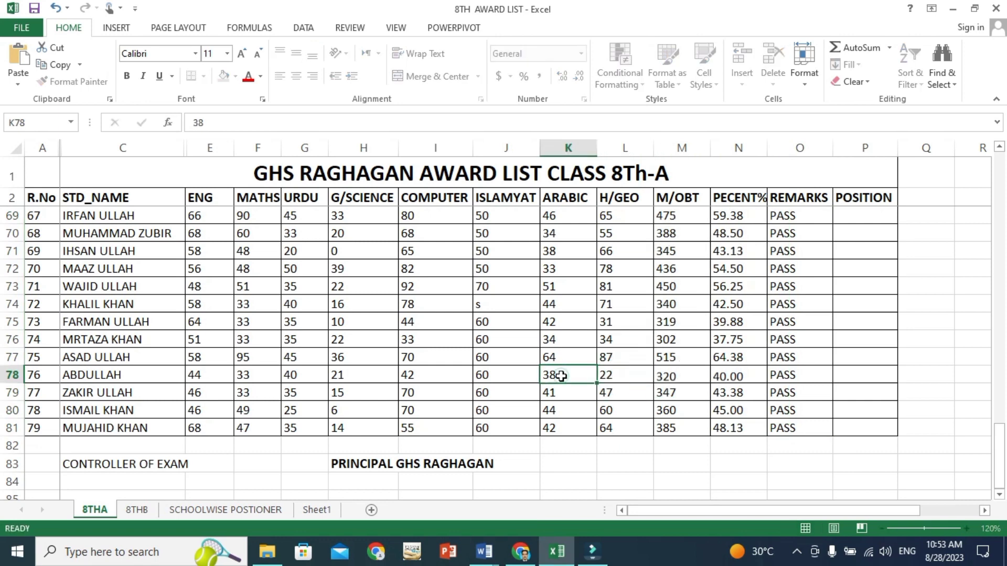
text(33)
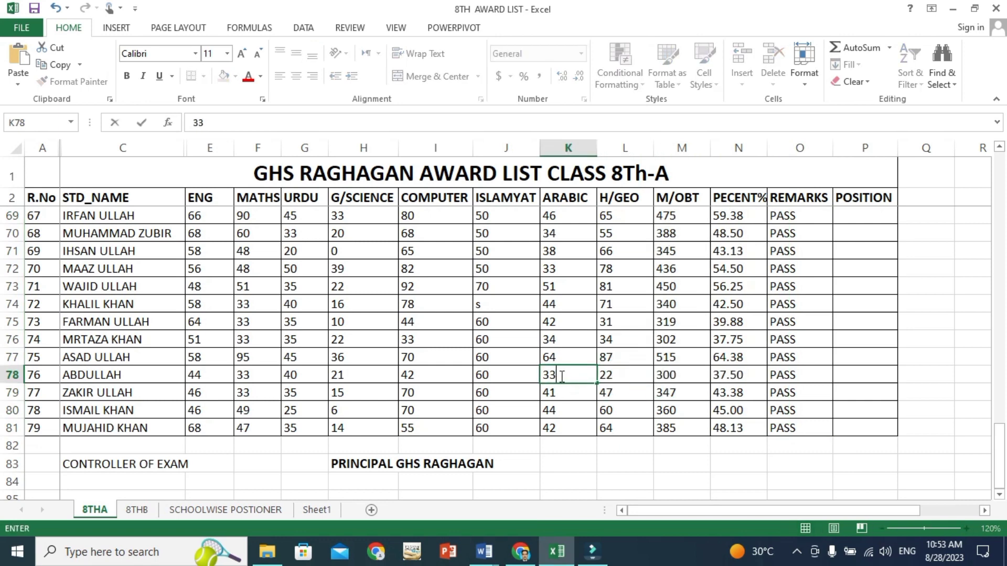
click(499, 375)
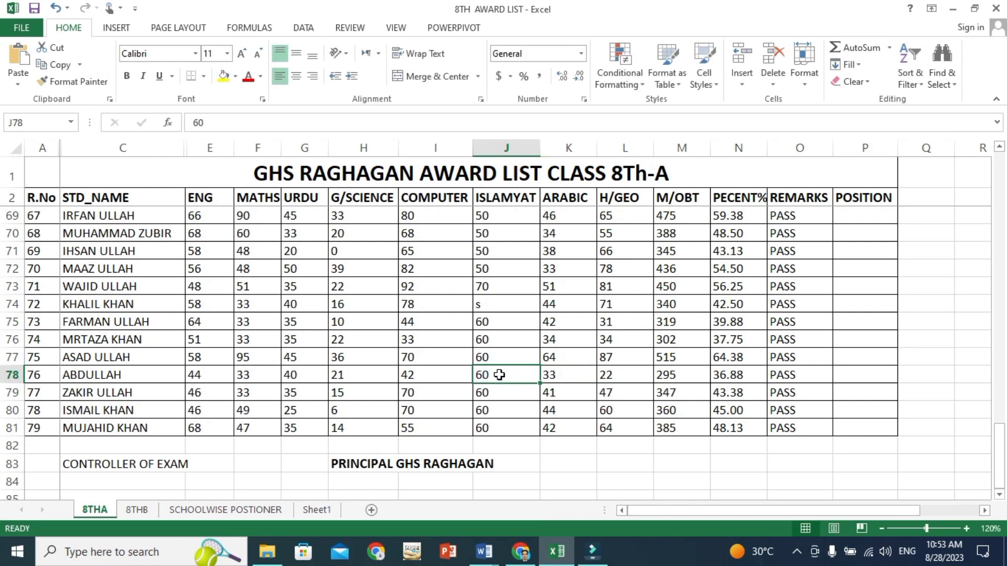
text(42)
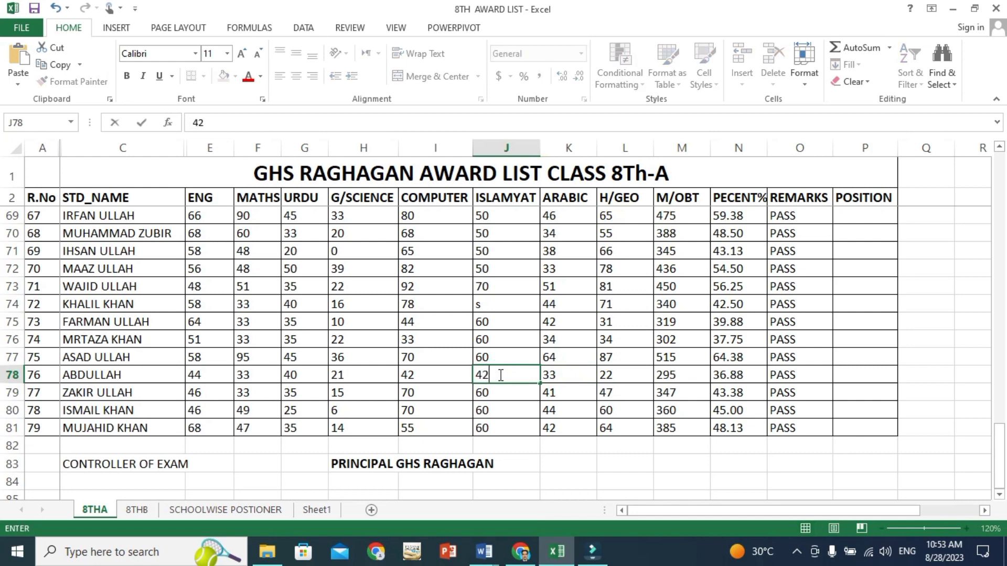
click(434, 370)
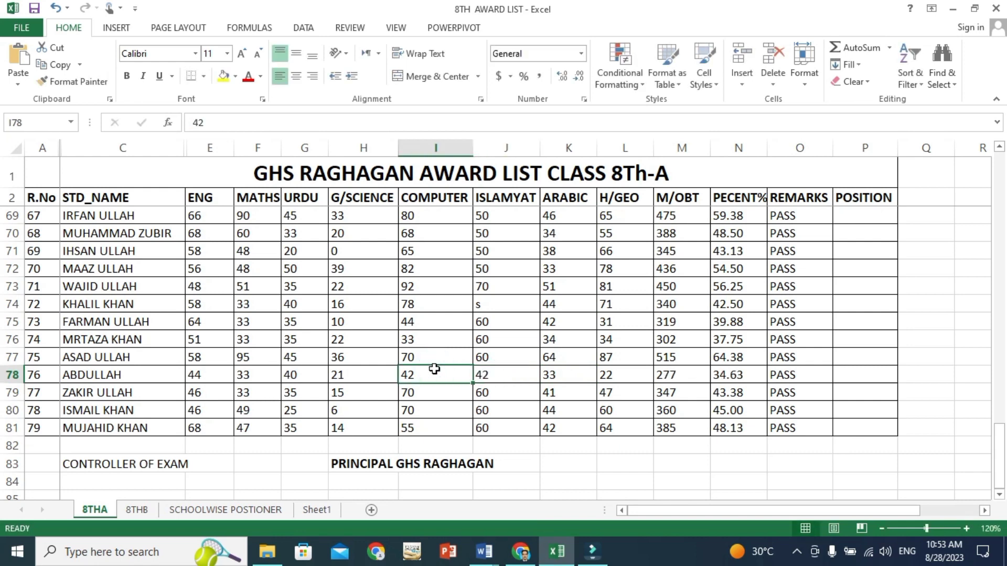
text(21)
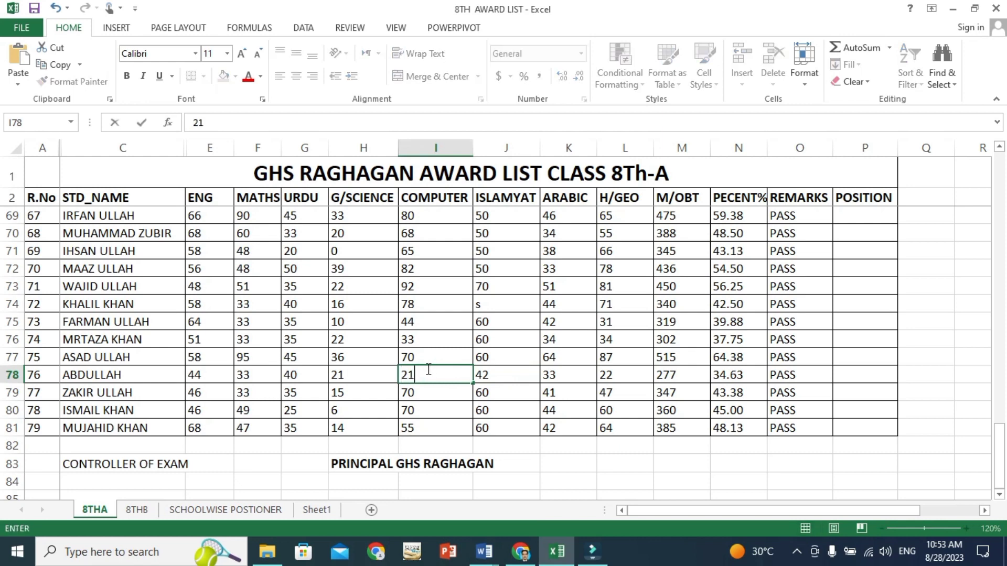
click(291, 377)
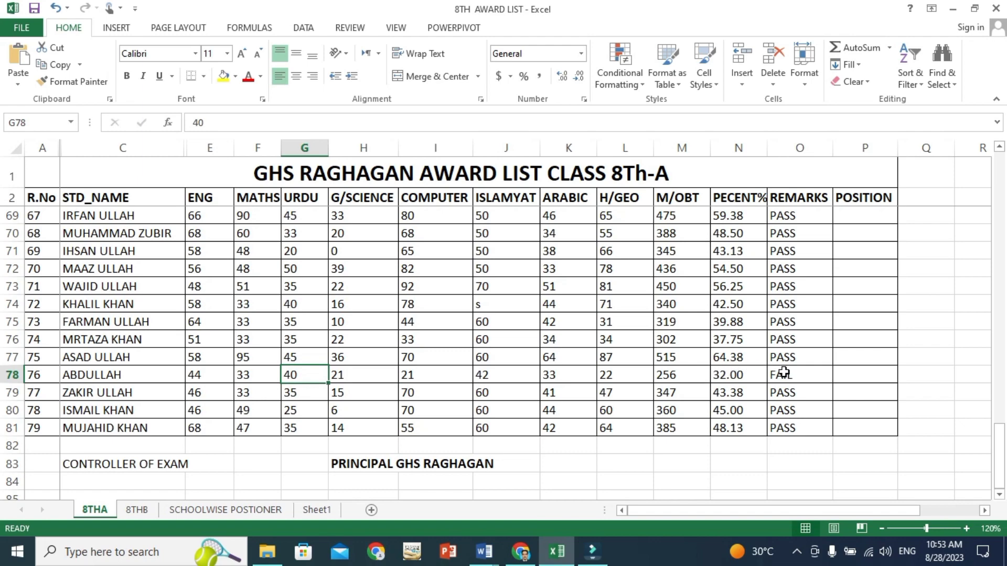
scroll(783, 373, up, 14)
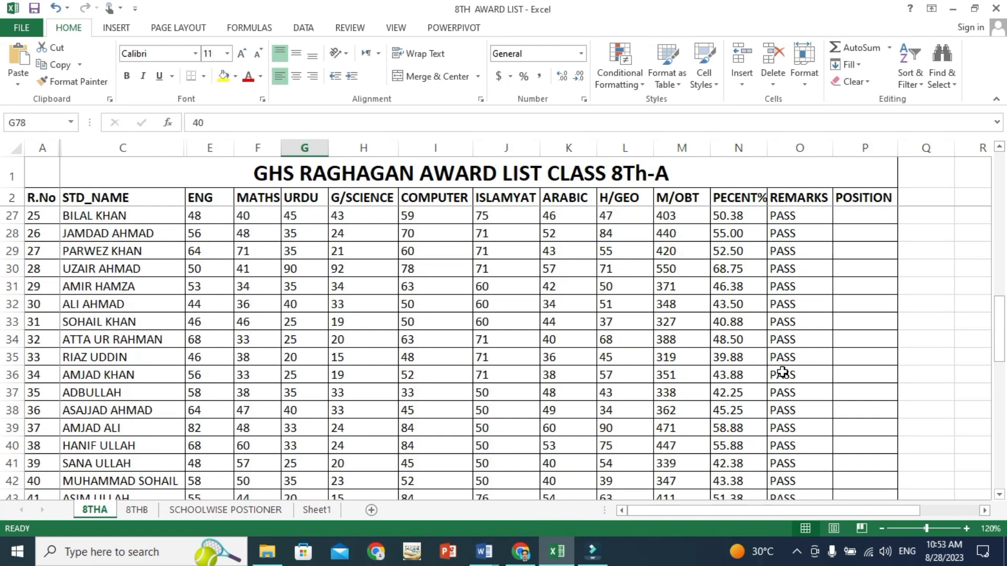
scroll(783, 372, up, 8)
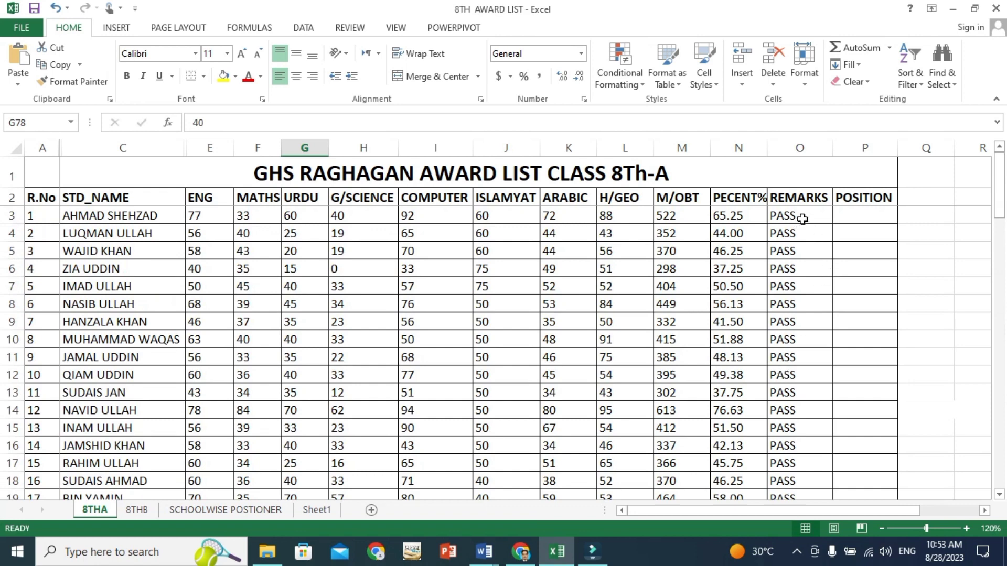
Step: In P3 begin the formula =RANK(M3,M3:M81 for the first student's position
click(845, 212)
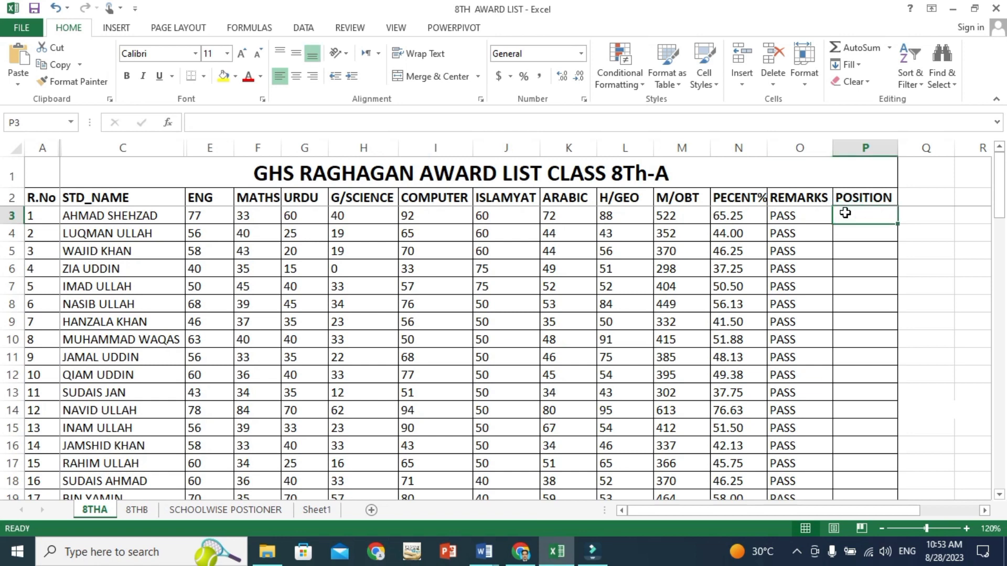
text(=)
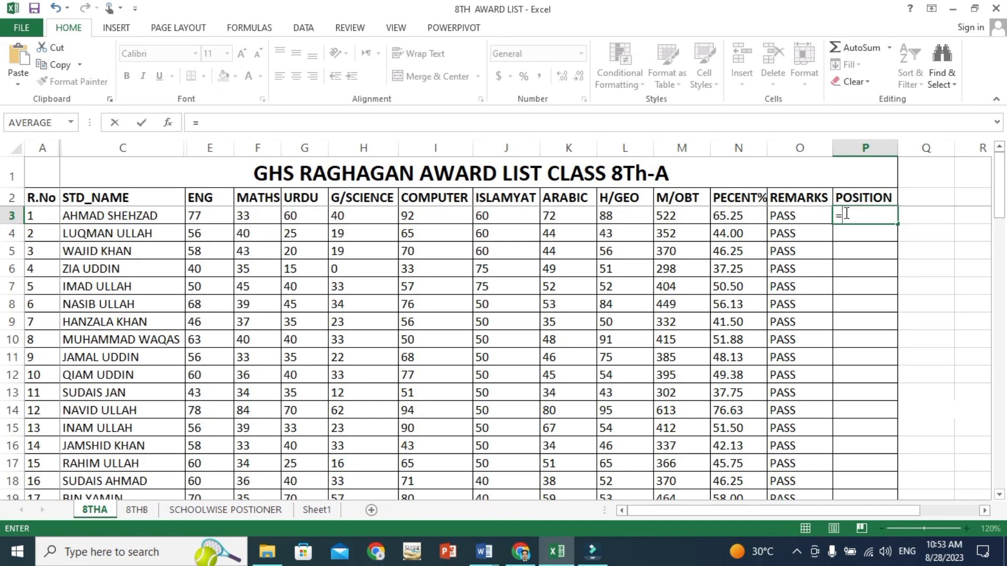
text(RANK)
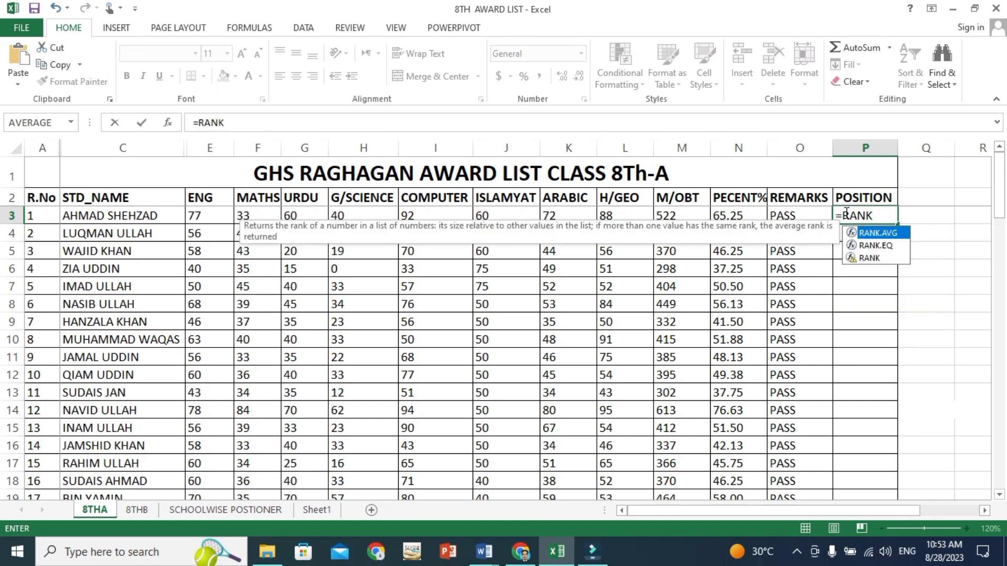
text(()
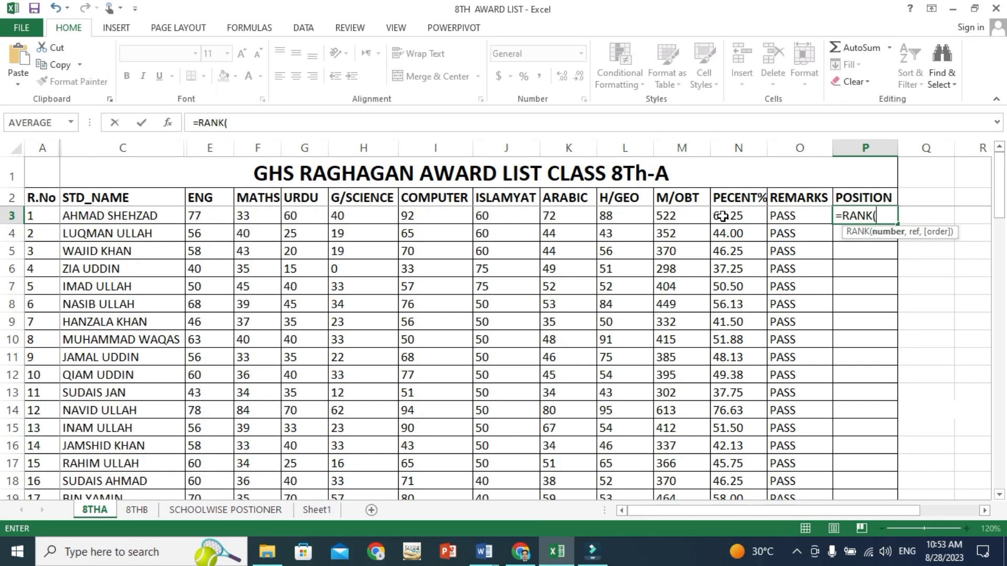
click(676, 214)
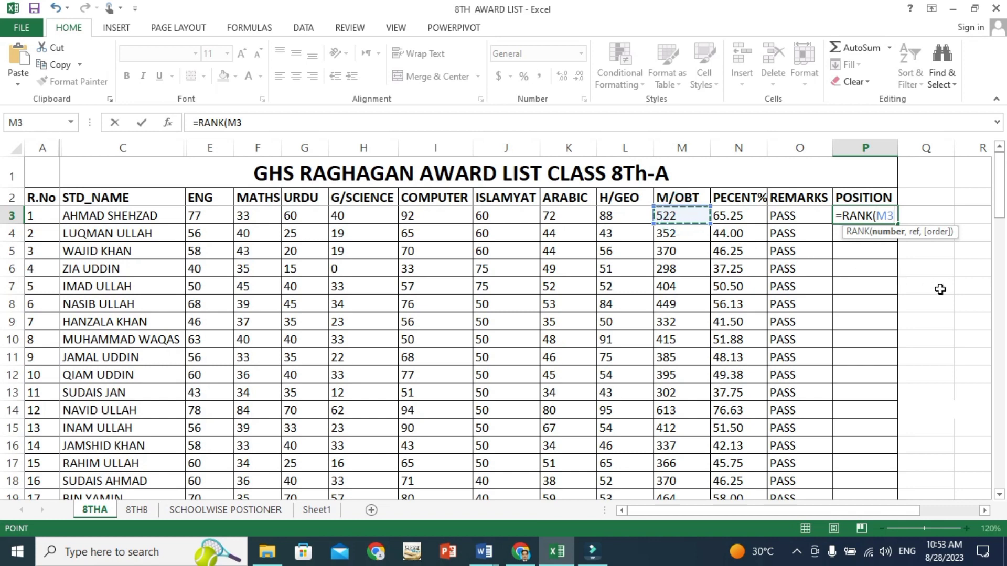
text(,)
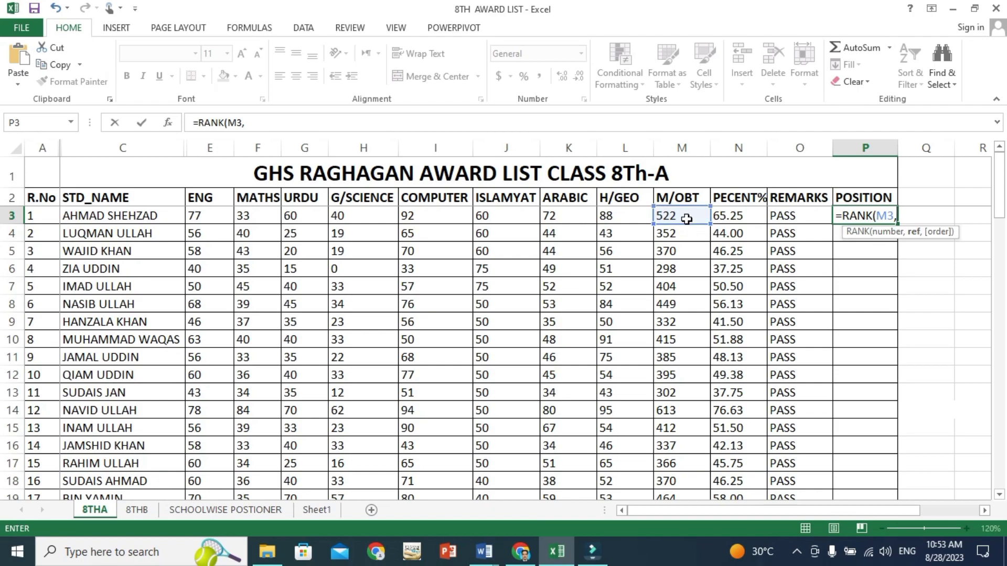
drag(687, 220, 688, 511)
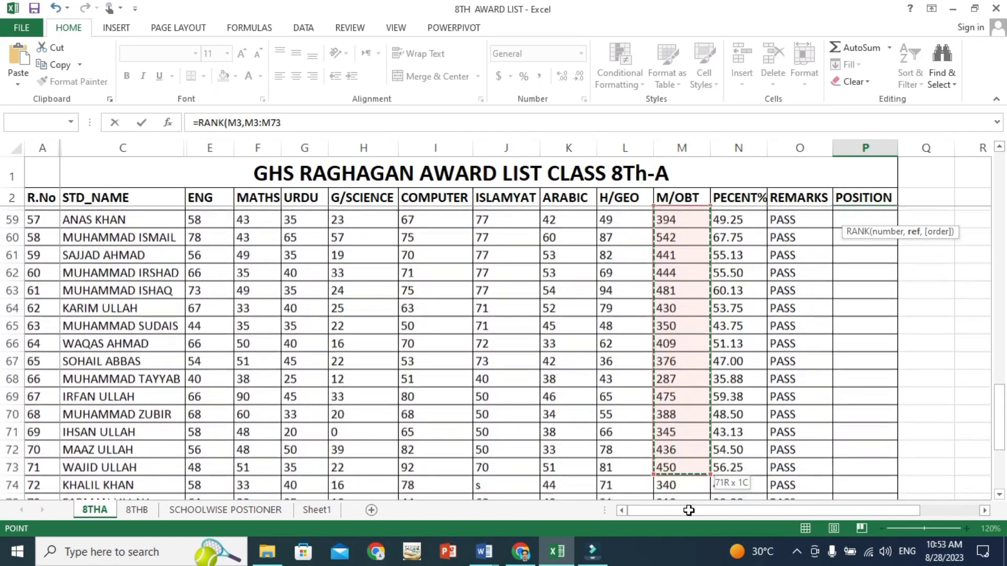
drag(689, 511, 698, 450)
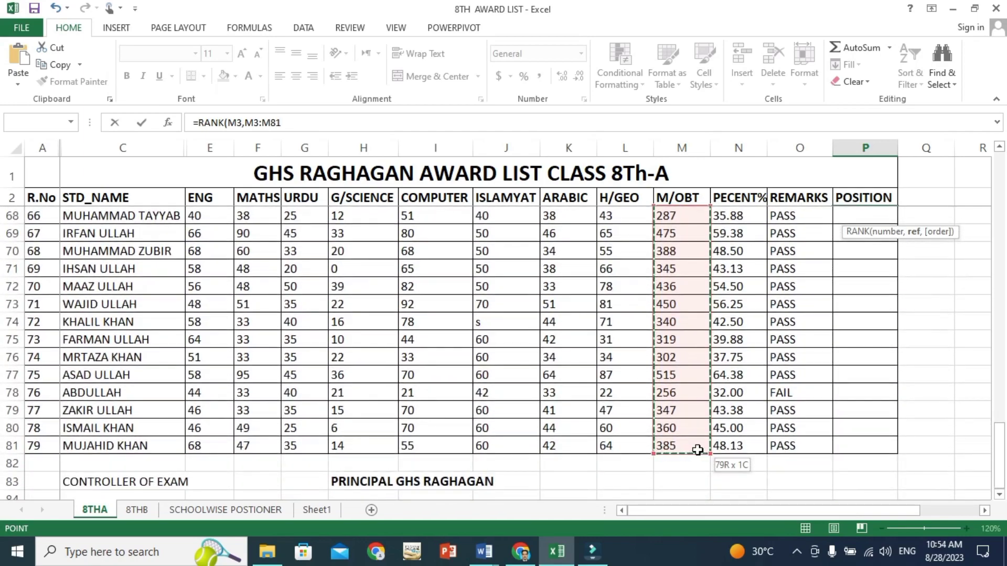
Step: Commit =RANK(M3,M3:M81) in P3 and copy it down to P81
key(Return)
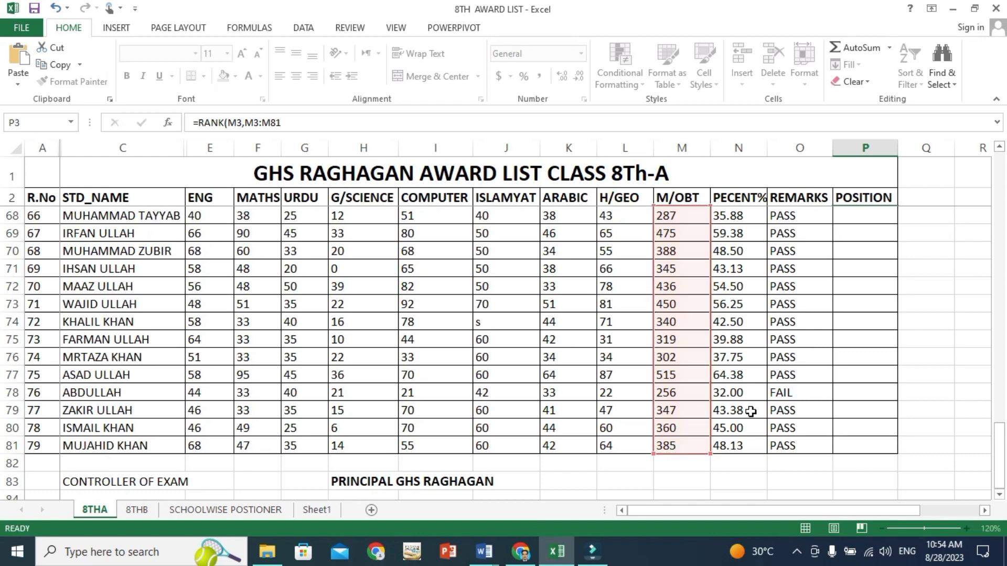
click(858, 209)
click(857, 214)
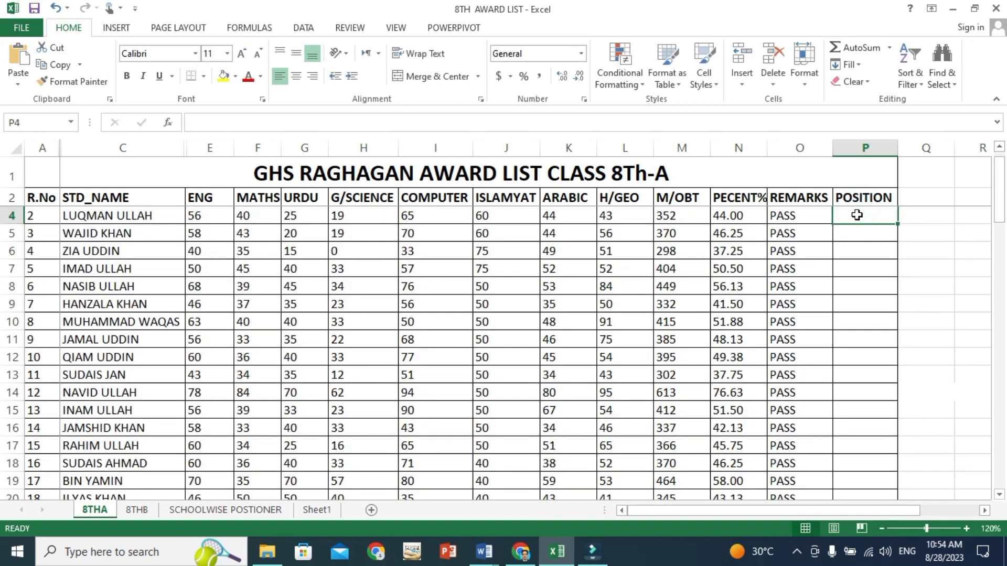
scroll(857, 214, up, 1)
click(856, 214)
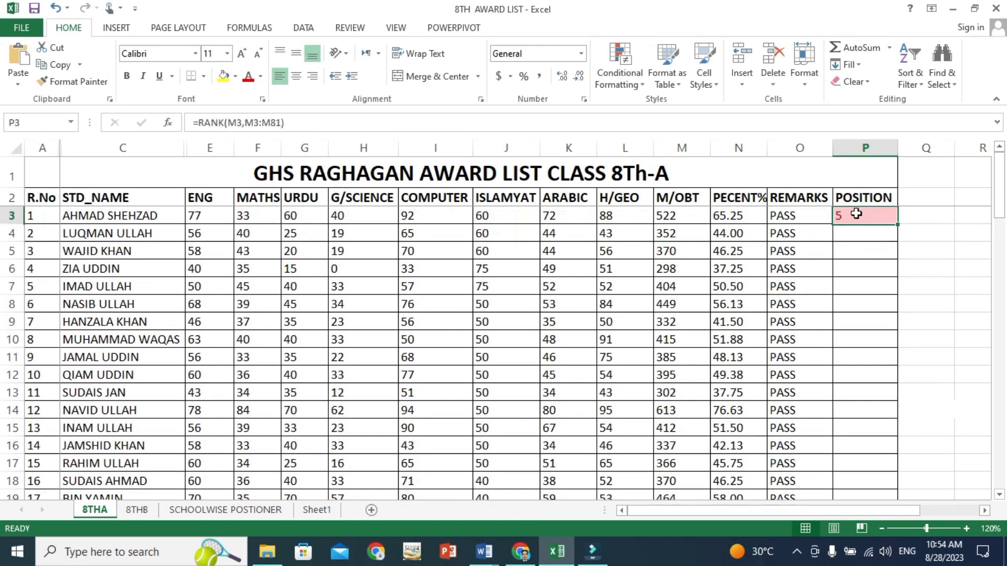
click(856, 214)
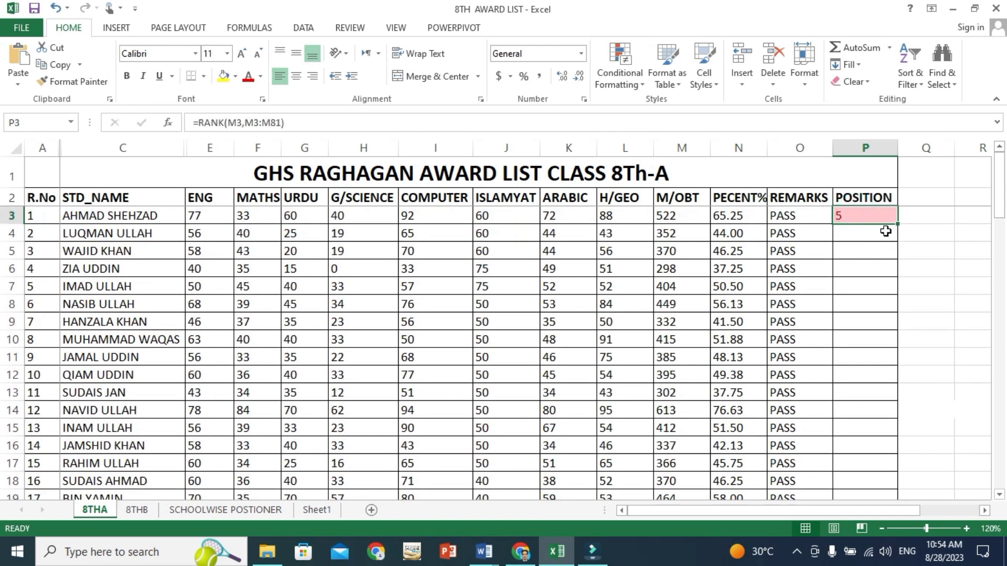
double_click(900, 223)
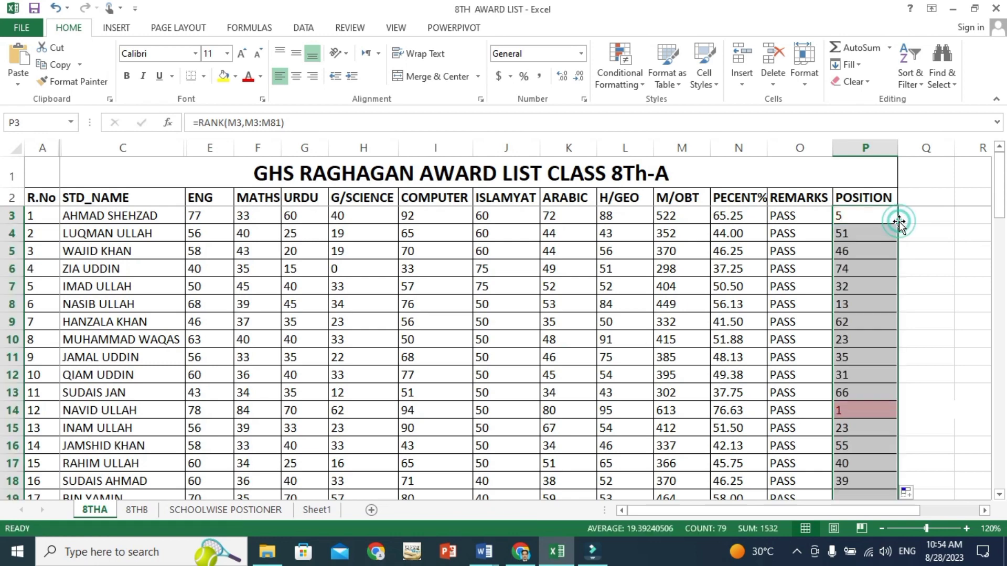
scroll(878, 320, down, 8)
scroll(878, 320, down, 7)
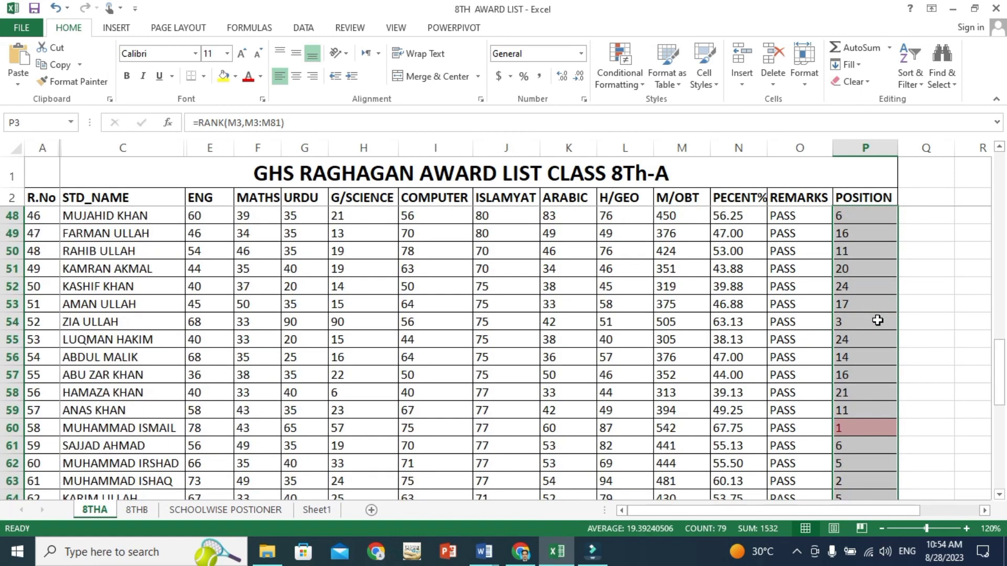
scroll(866, 388, up, 6)
scroll(858, 347, up, 3)
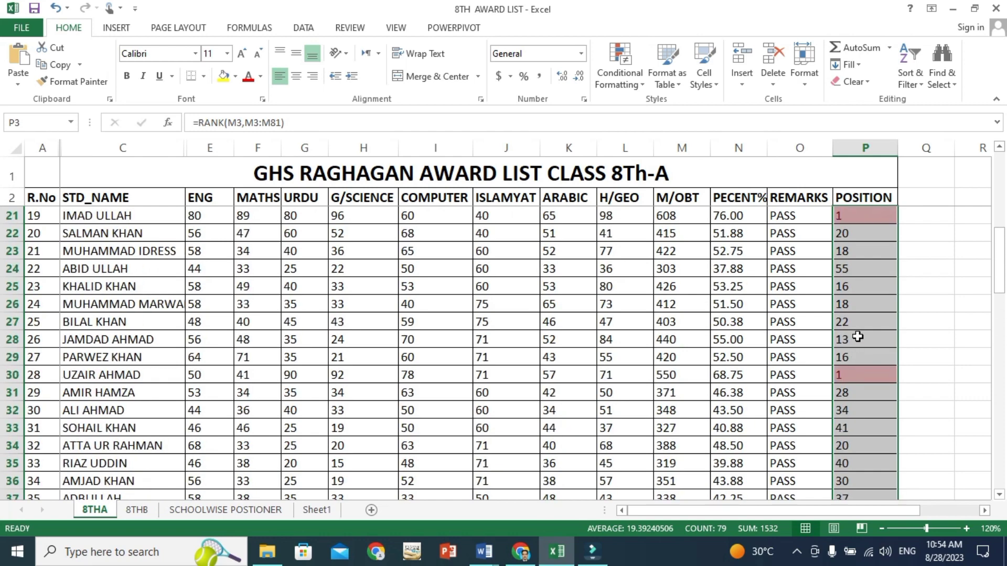
scroll(861, 273, up, 3)
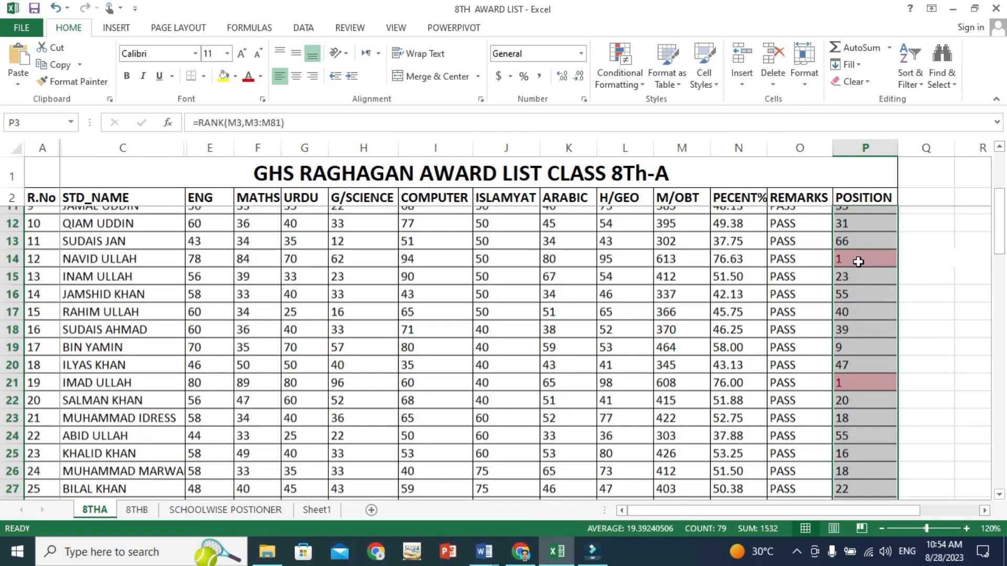
scroll(859, 267, up, 3)
Step: Review the positions: the first student ranks 5 while several others show 1
click(849, 216)
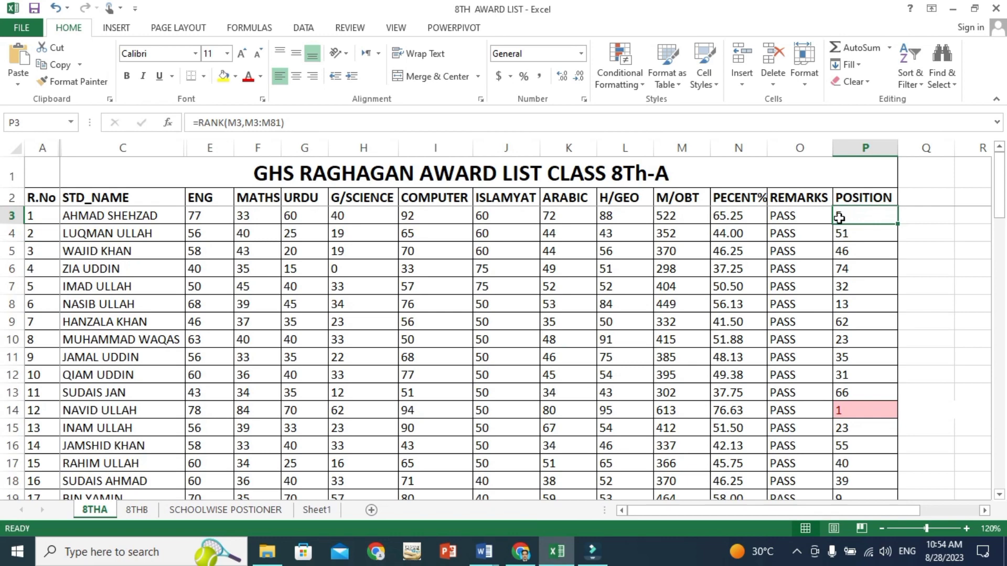
scroll(734, 241, down, 1)
scroll(708, 304, down, 10)
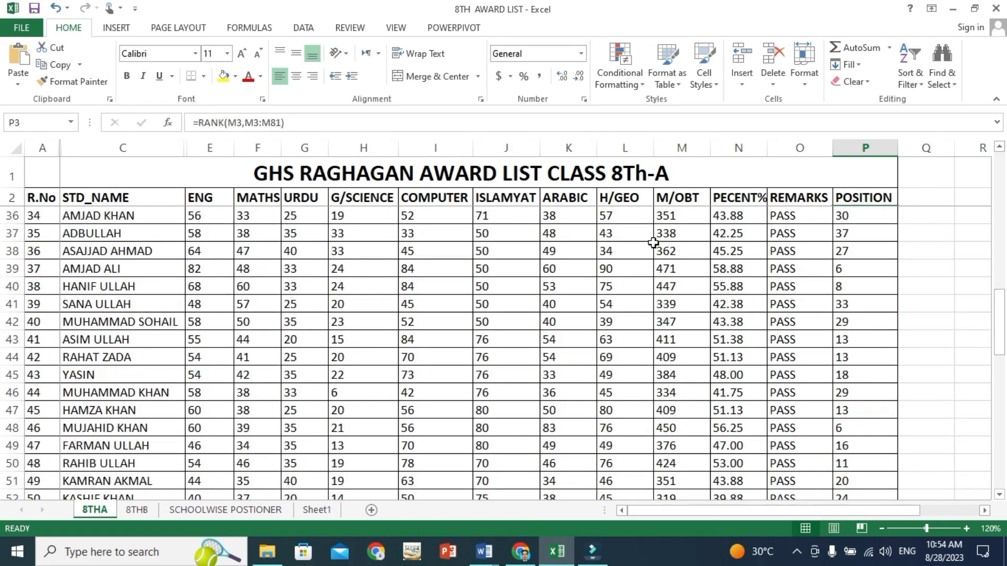
scroll(653, 238, up, 11)
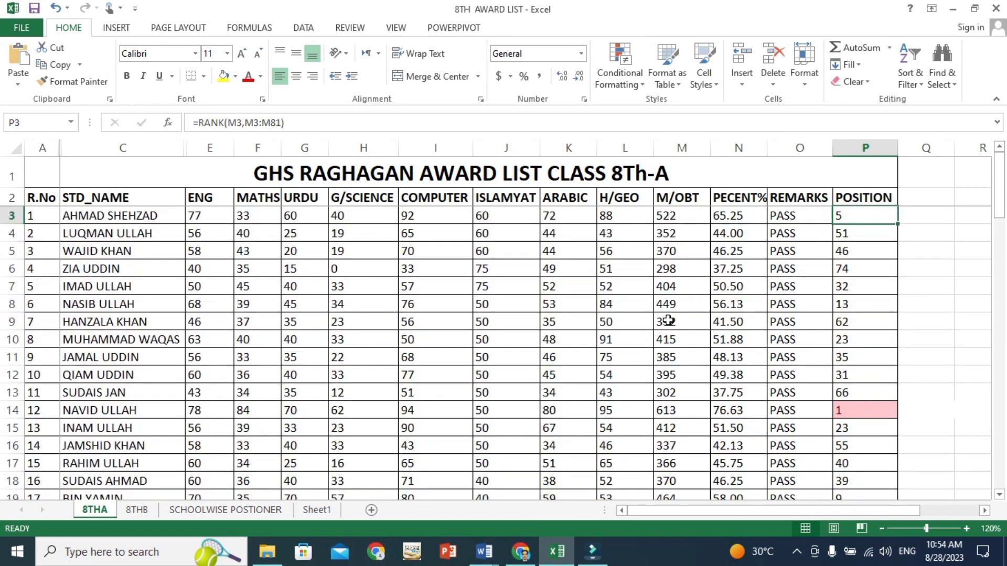
scroll(672, 238, down, 6)
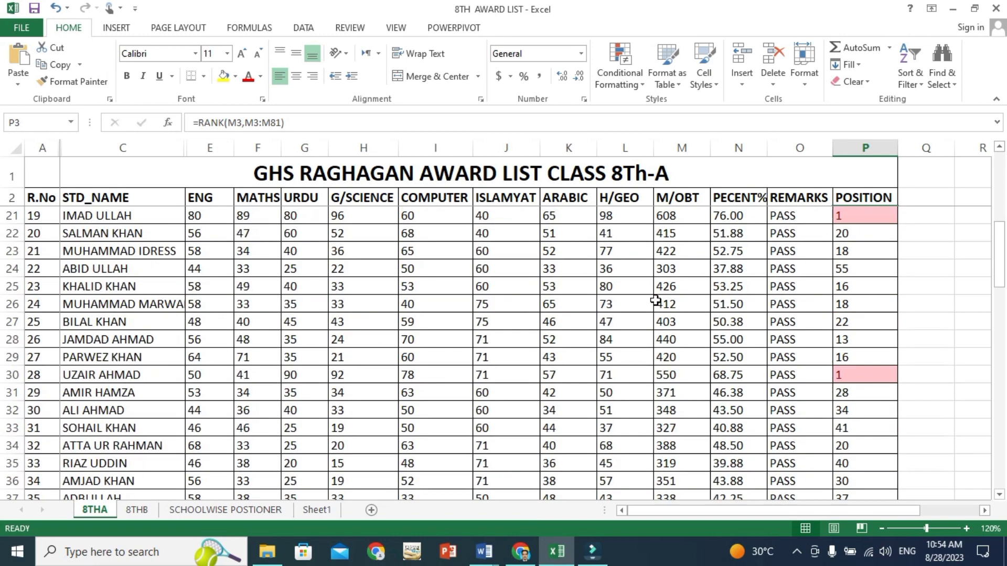
scroll(692, 315, down, 6)
scroll(681, 446, down, 11)
scroll(682, 367, down, 4)
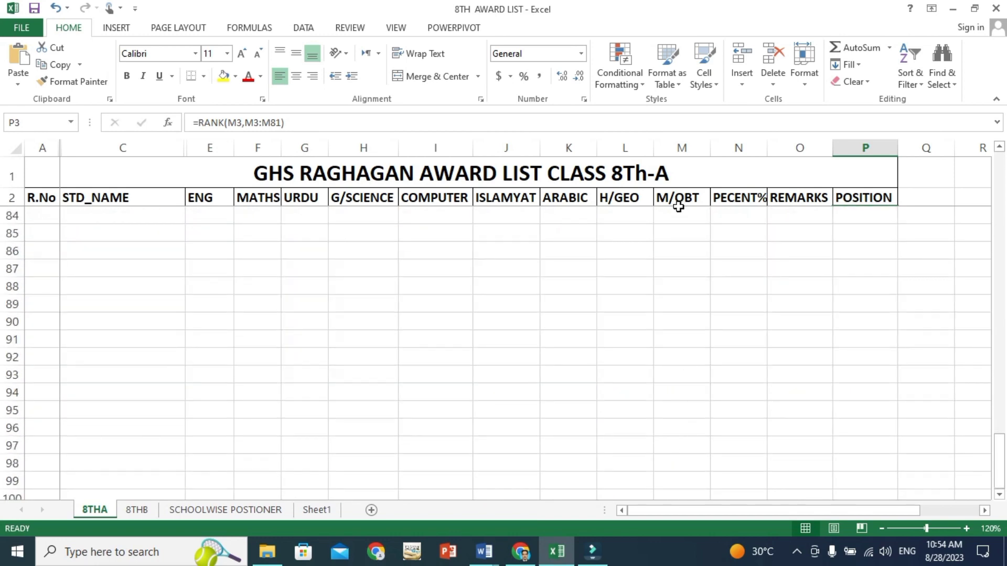
scroll(663, 227, up, 1)
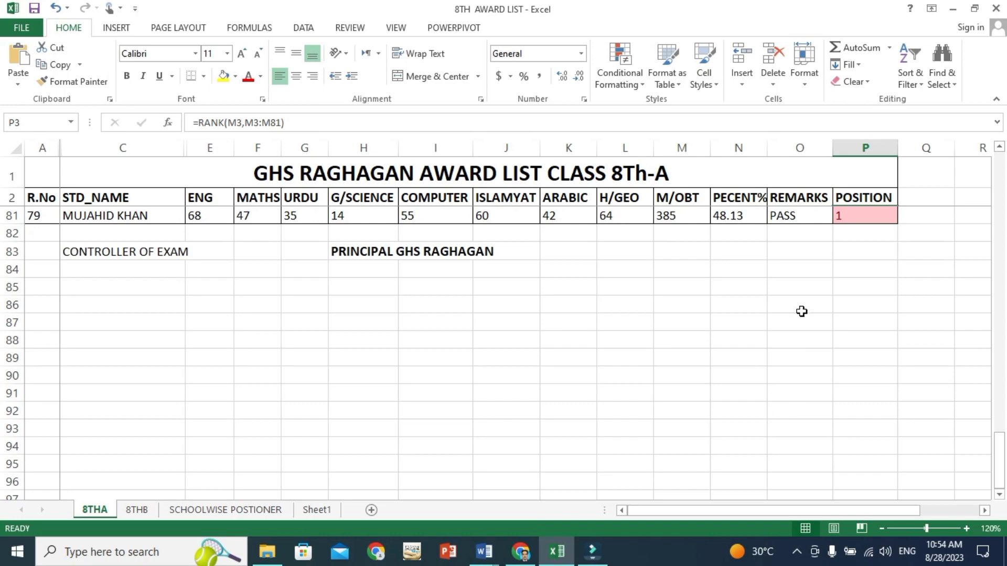
scroll(803, 310, up, 11)
scroll(805, 311, up, 7)
scroll(808, 311, up, 8)
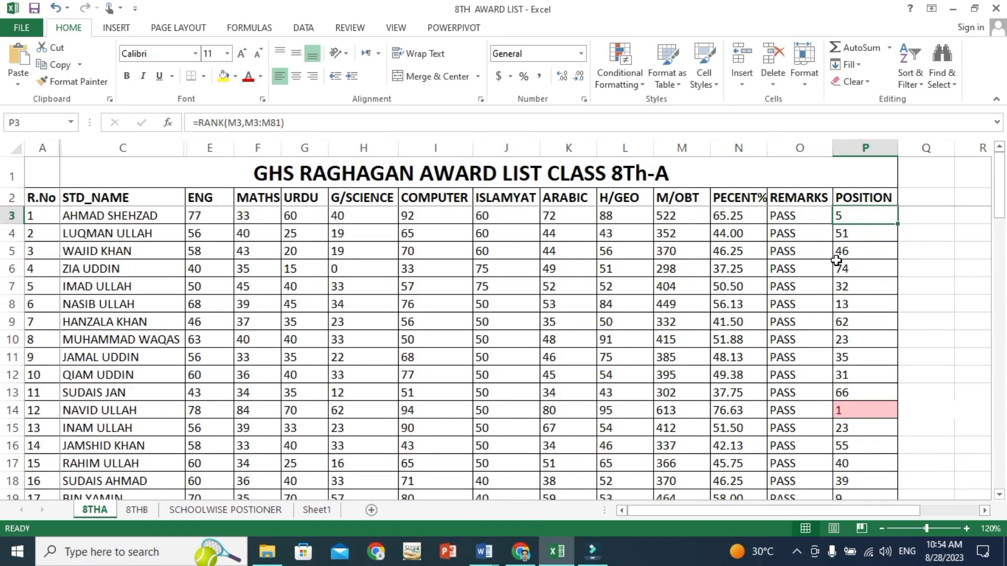
Step: Edit P3 to =RANK(M3,$M$3:$M$81) so the ranking range is absolute
double_click(857, 217)
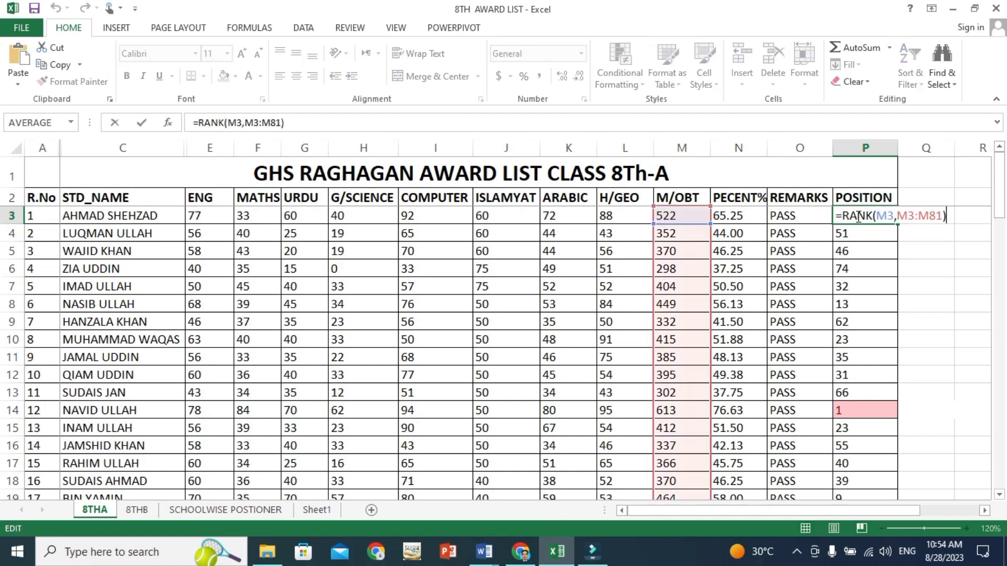
click(881, 220)
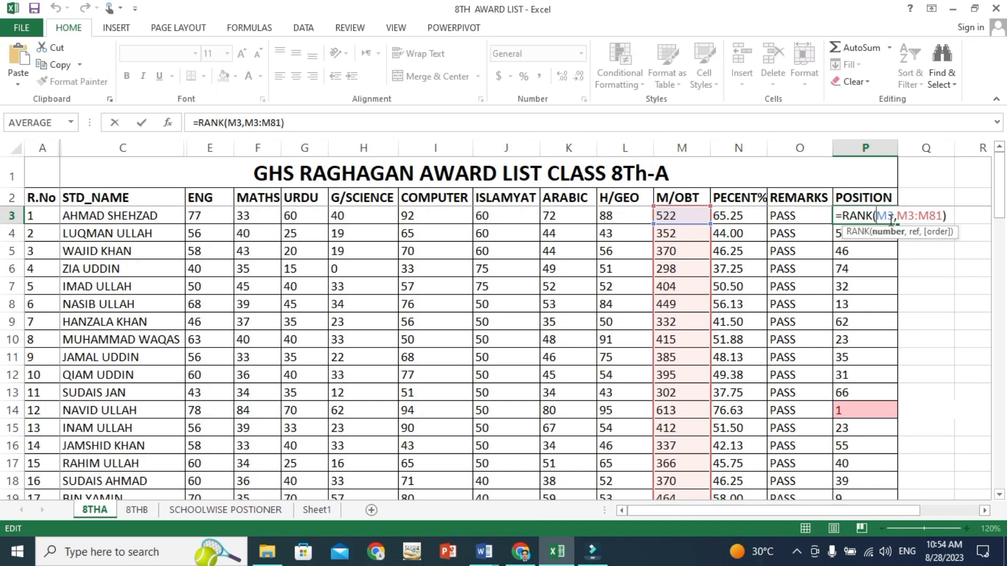
click(899, 219)
key(F4)
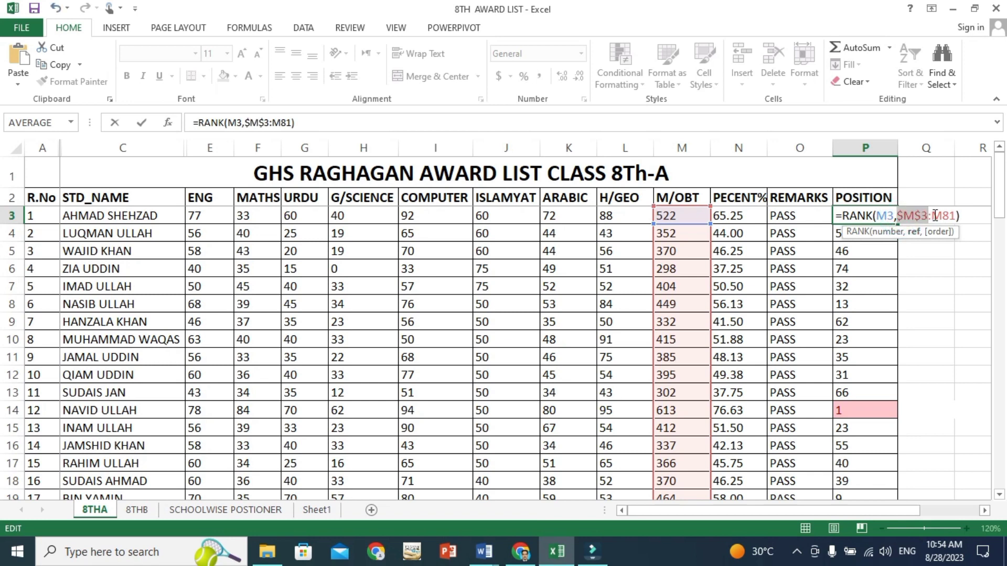
click(934, 216)
key(F4)
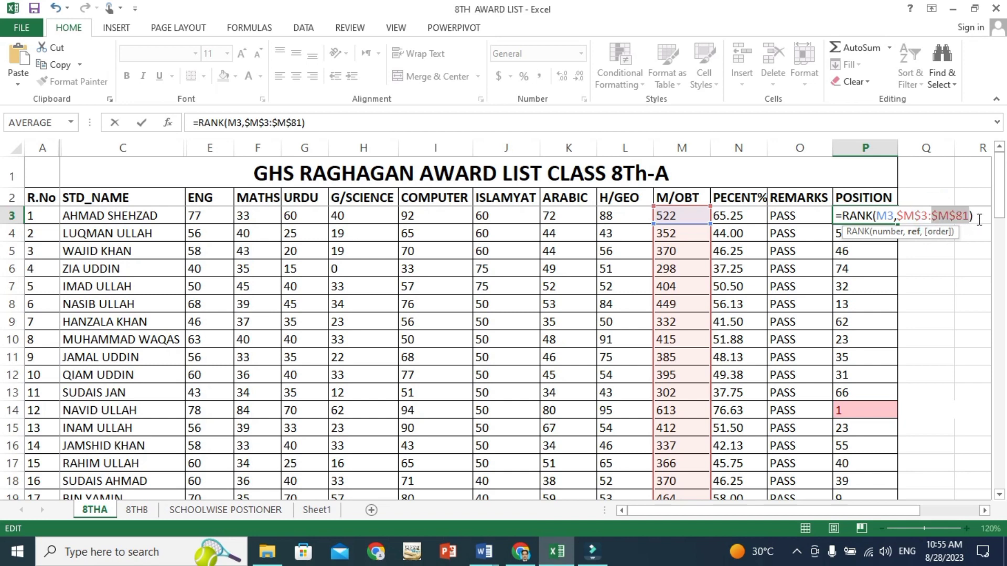
key(Return)
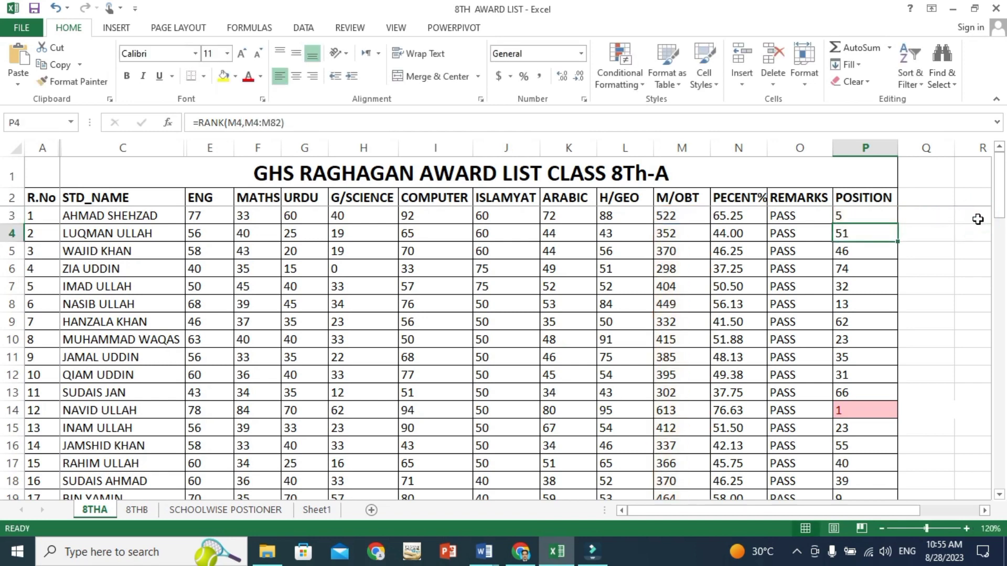
click(875, 214)
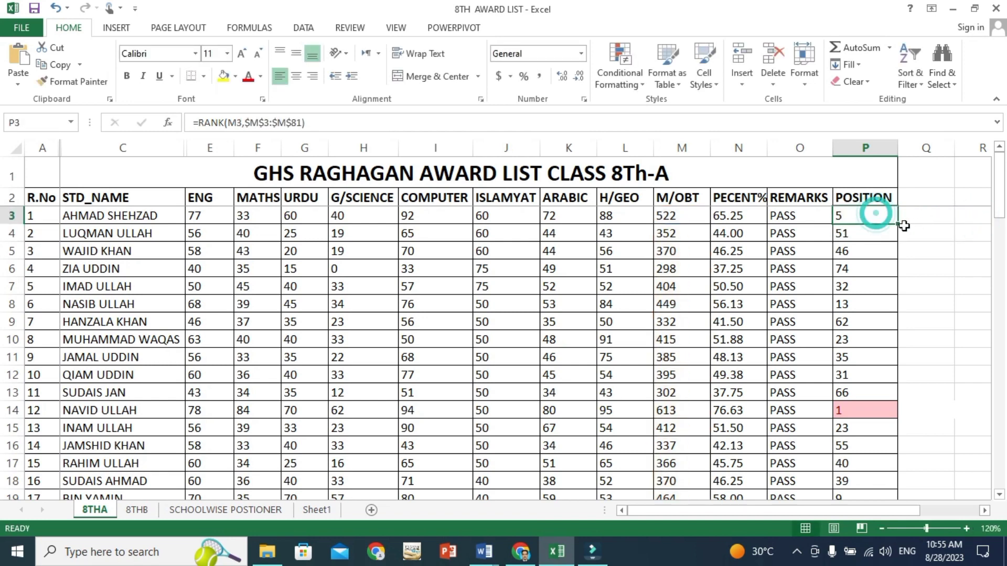
Step: Copy =RANK(M3,$M$3:$M$81) down to P81 and check ranks 1–79, with the FAIL student 79th
double_click(900, 225)
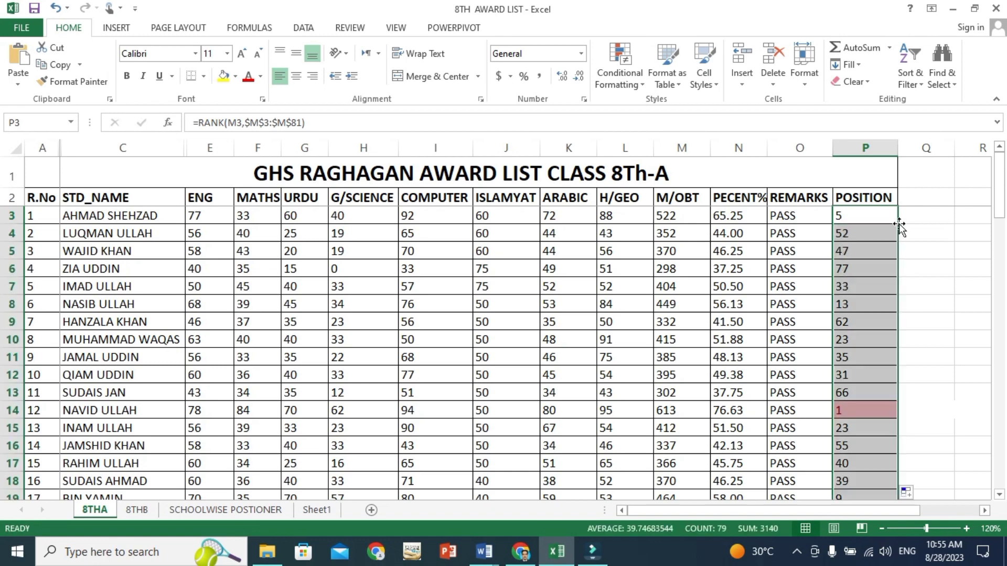
scroll(864, 365, down, 1)
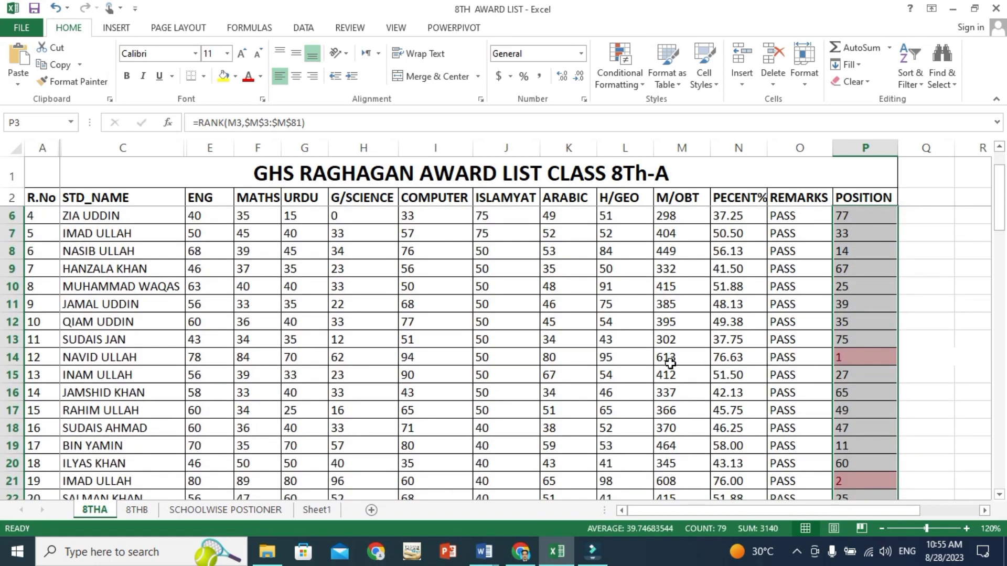
scroll(843, 360, down, 2)
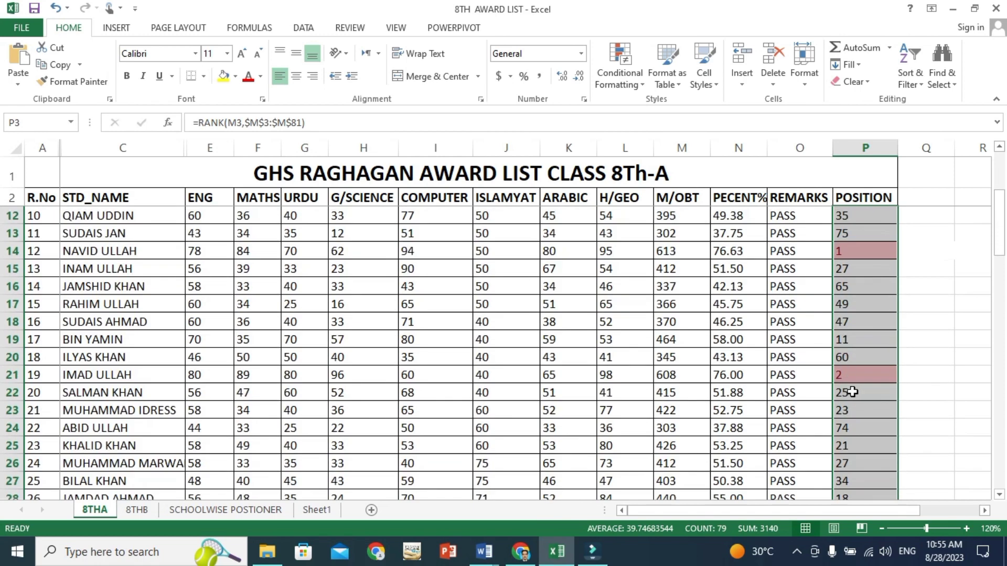
scroll(817, 376, down, 3)
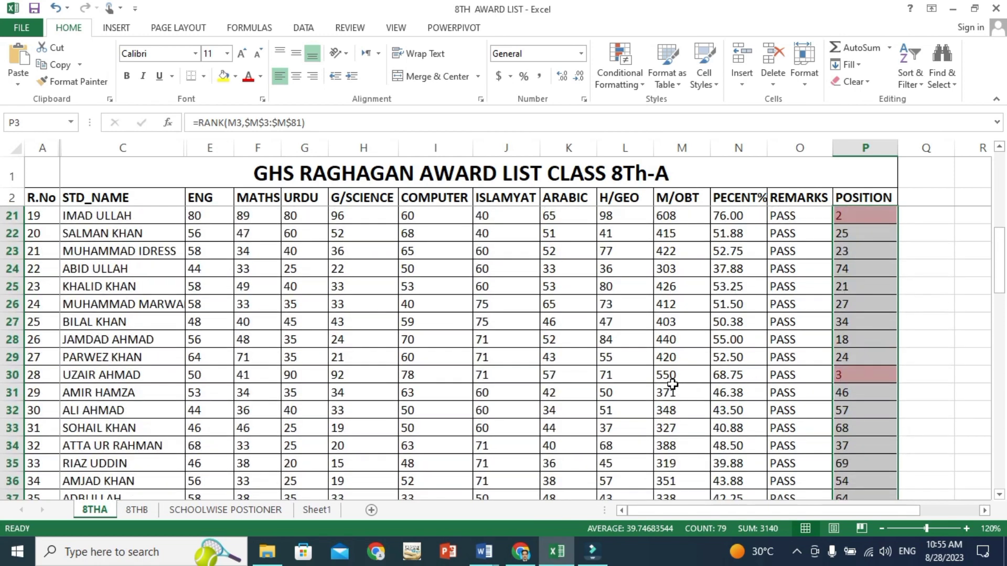
scroll(845, 384, down, 2)
scroll(846, 385, down, 3)
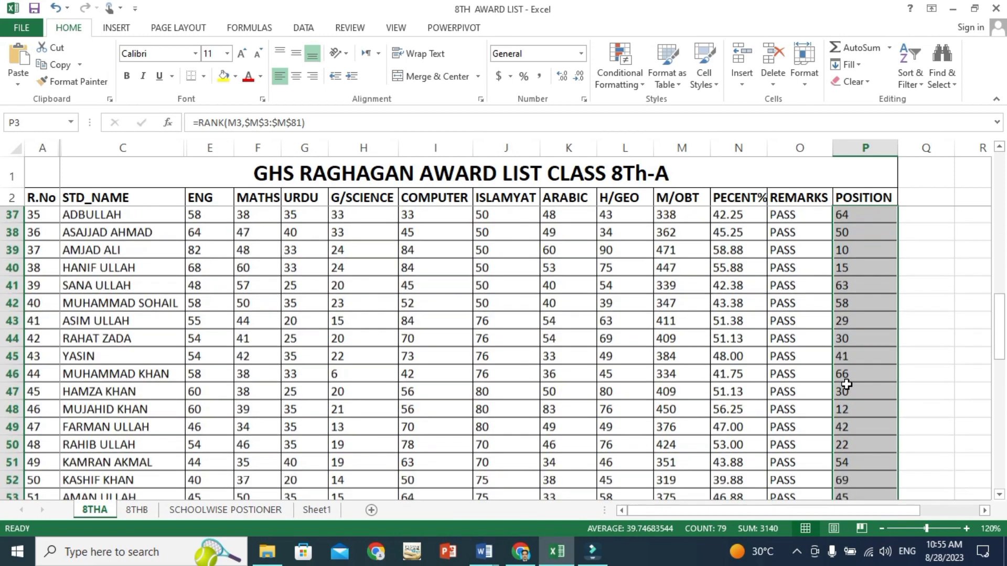
scroll(847, 384, down, 6)
scroll(848, 384, up, 3)
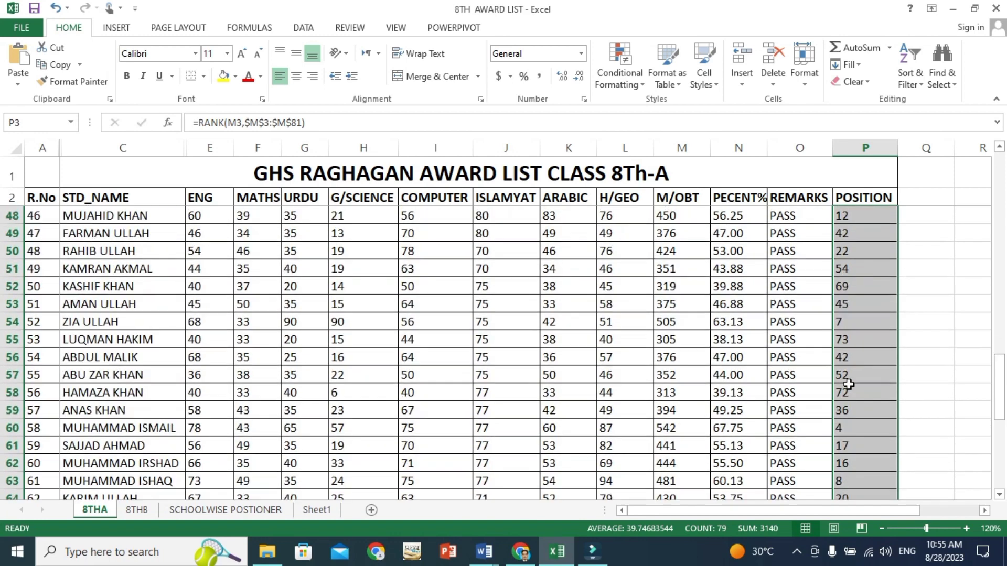
scroll(848, 384, up, 2)
scroll(849, 385, up, 6)
scroll(849, 385, up, 5)
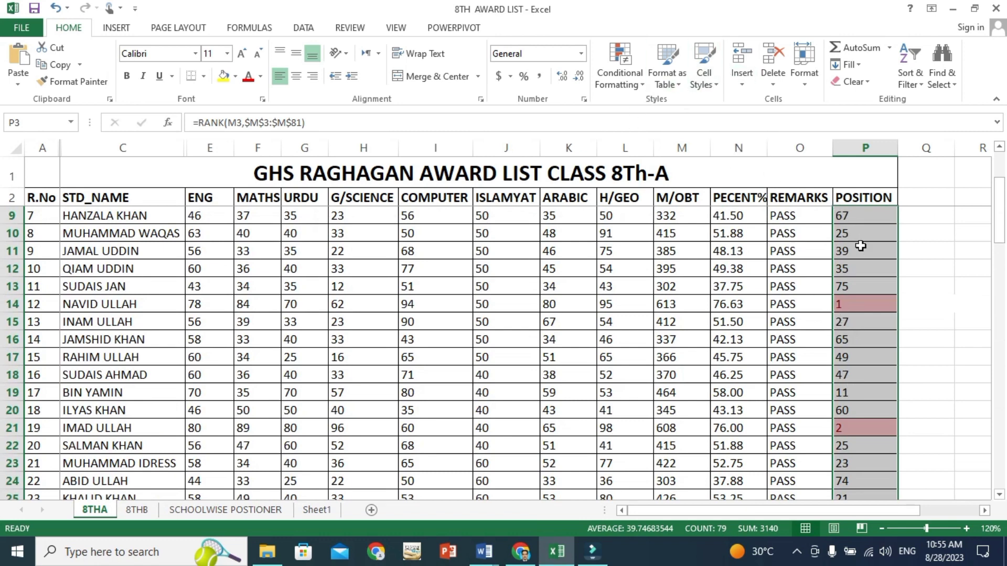
scroll(861, 245, down, 2)
scroll(861, 246, down, 8)
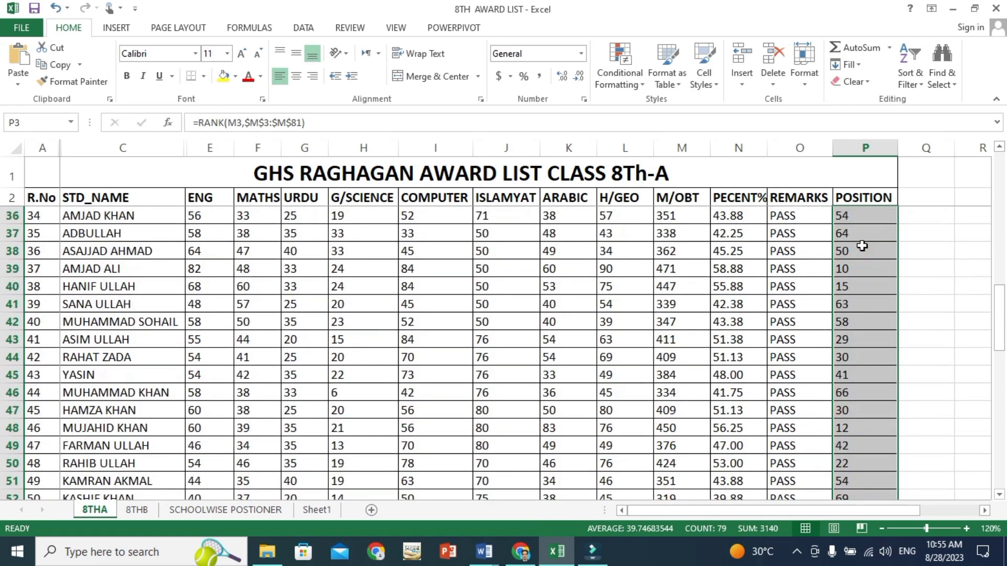
scroll(861, 246, down, 7)
scroll(861, 245, down, 8)
scroll(862, 246, up, 2)
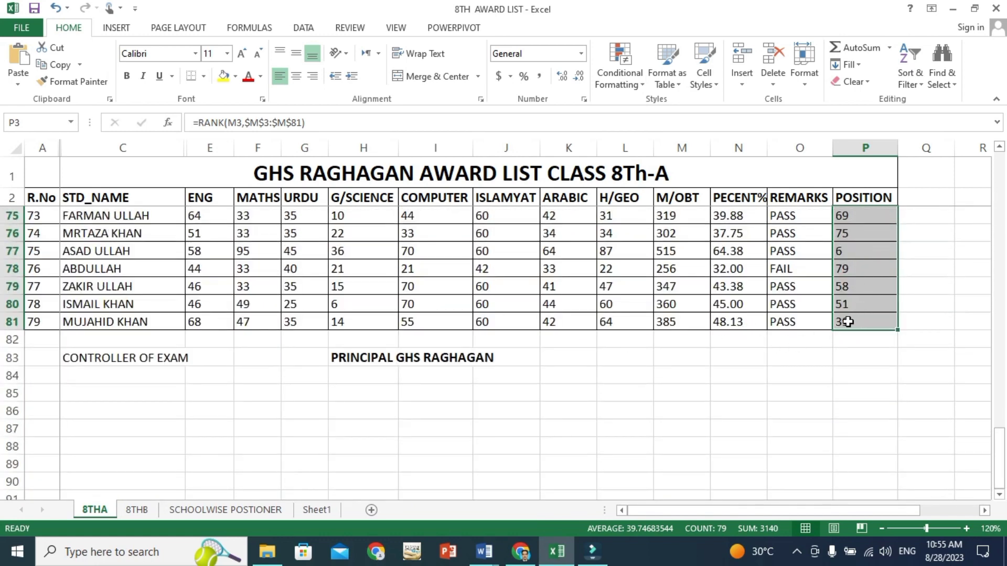
click(844, 270)
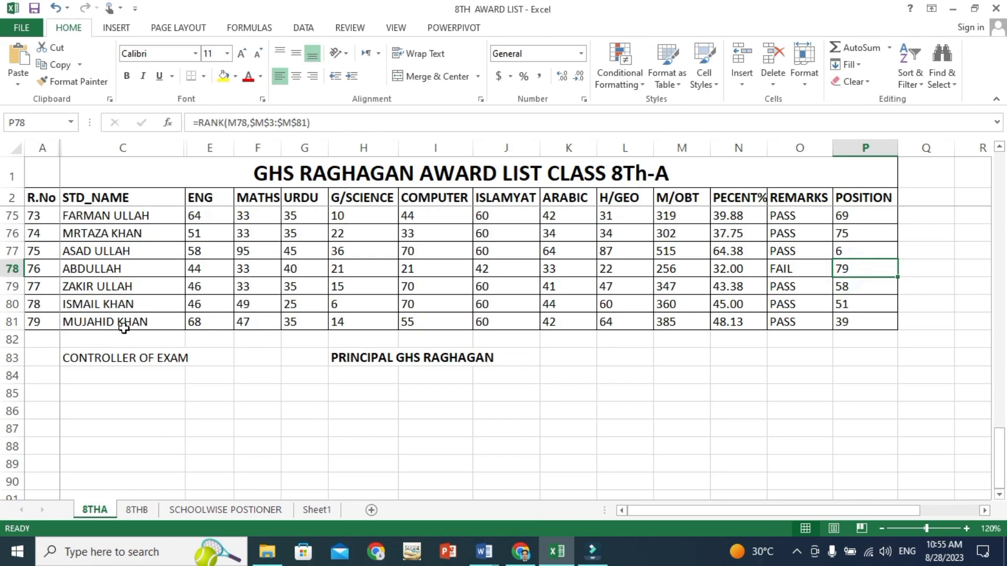
scroll(802, 269, up, 14)
scroll(804, 272, up, 10)
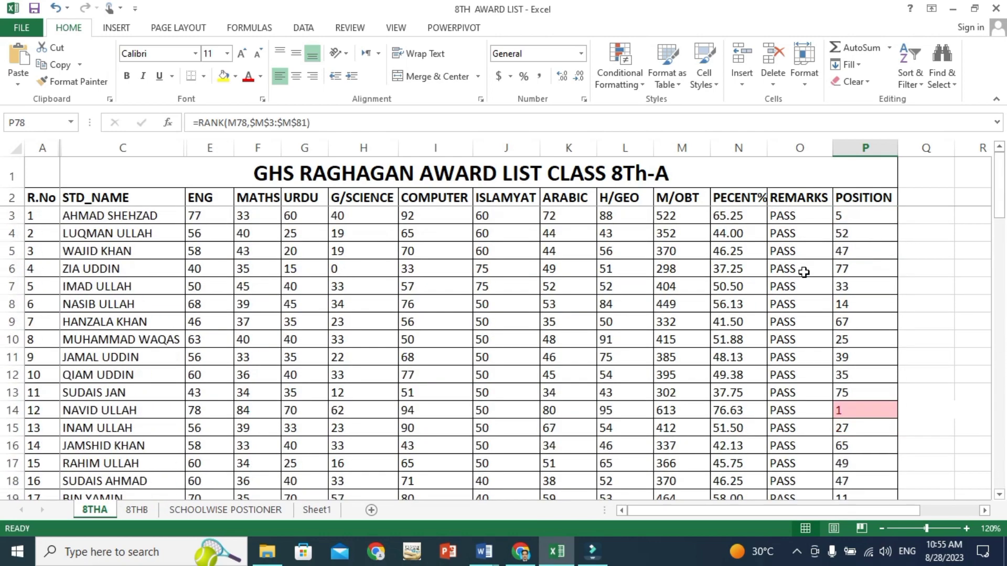